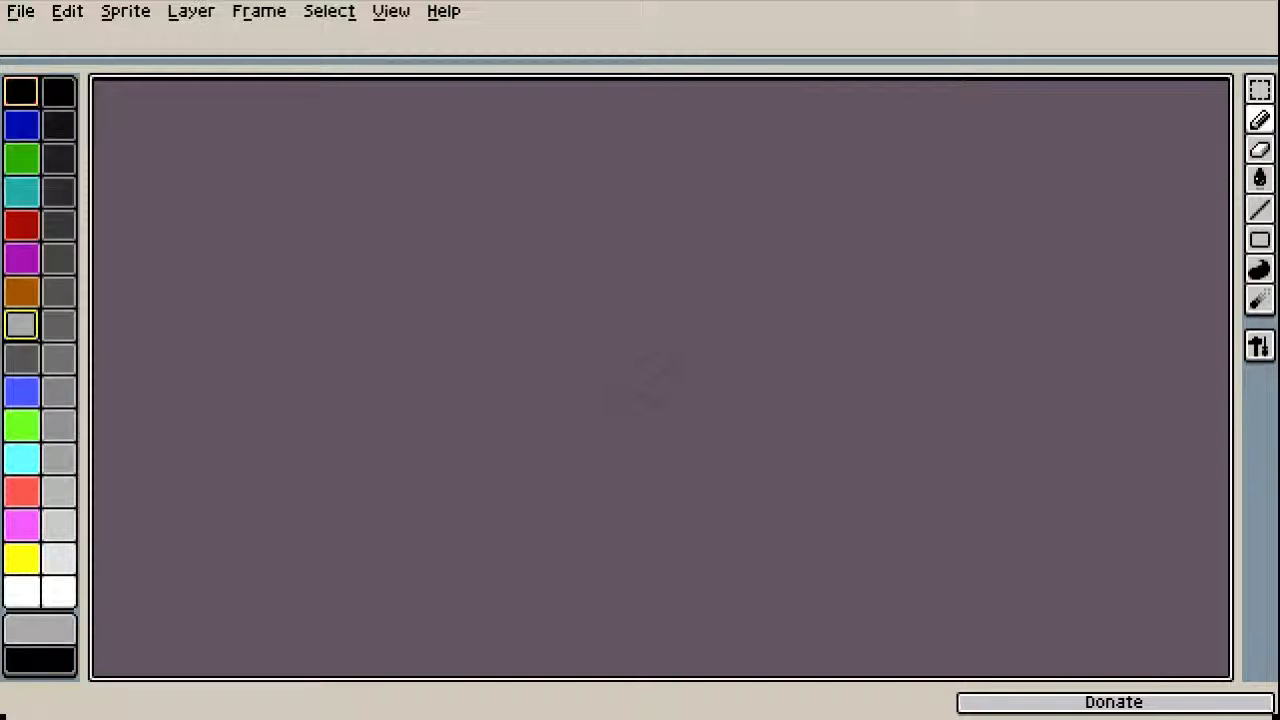
Create a new 100 by 100 pixel sprite in indexed colour mode with a transparent background
{"action": "key", "text": "alt+f"}
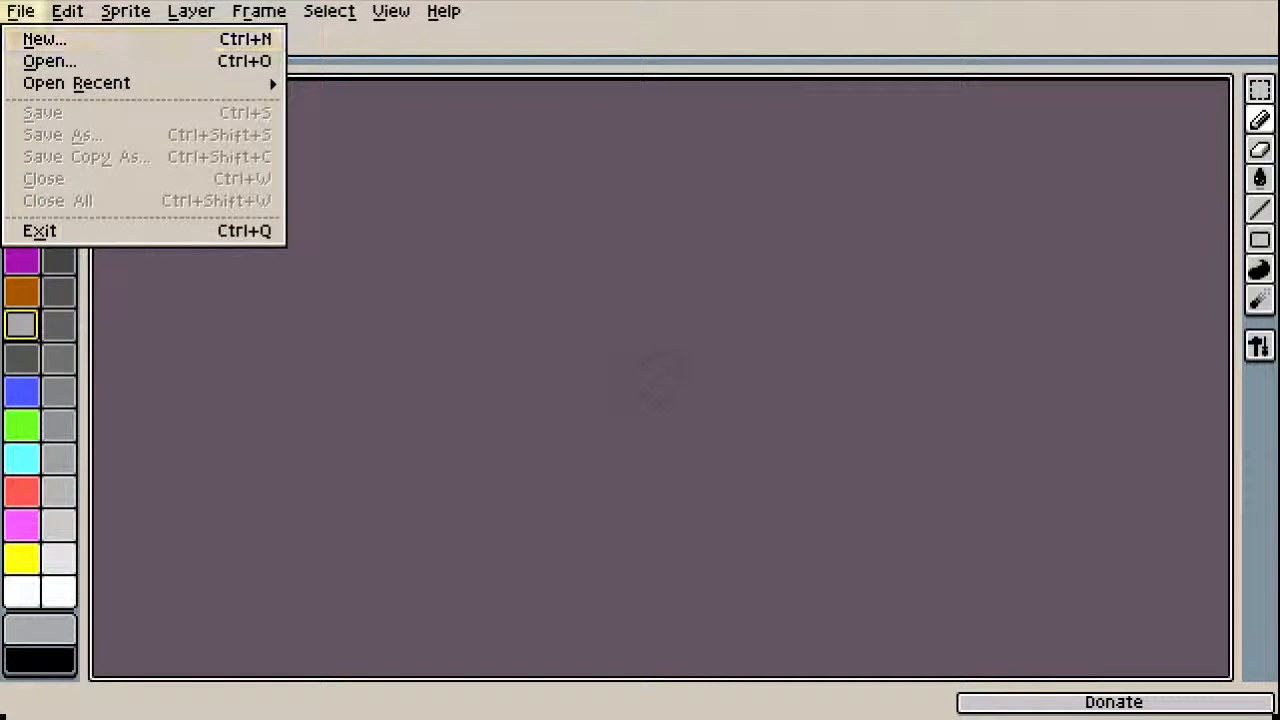
{"action": "key", "text": "Return"}
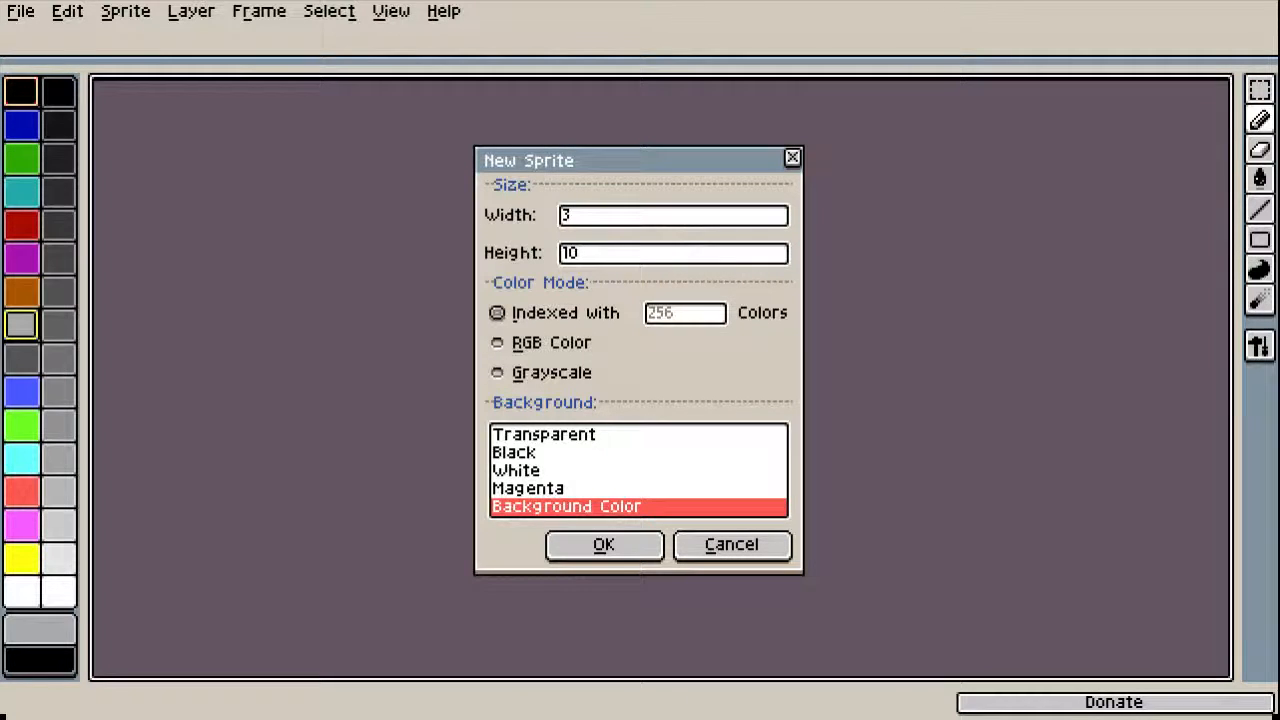
{"action": "left_click", "coordinate": [544, 435]}
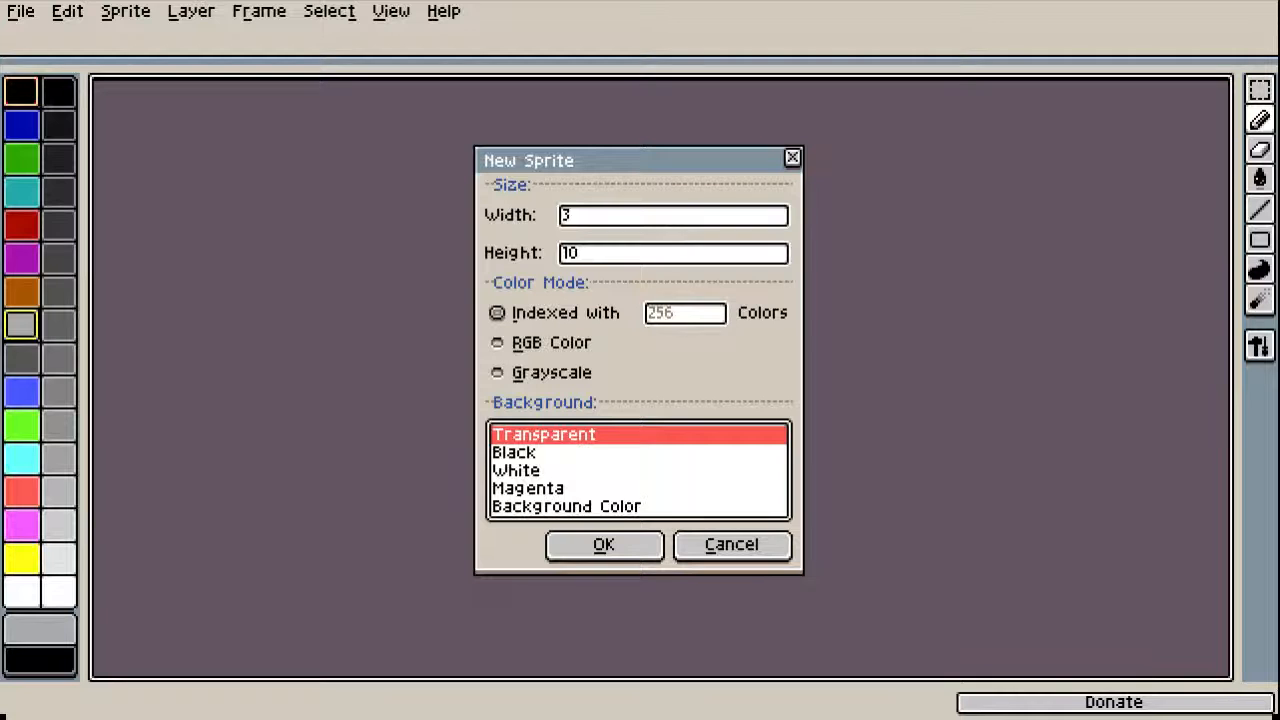
{"action": "key", "text": "Tab"}
{"action": "type", "text": "100"}
{"action": "key", "text": "Tab"}
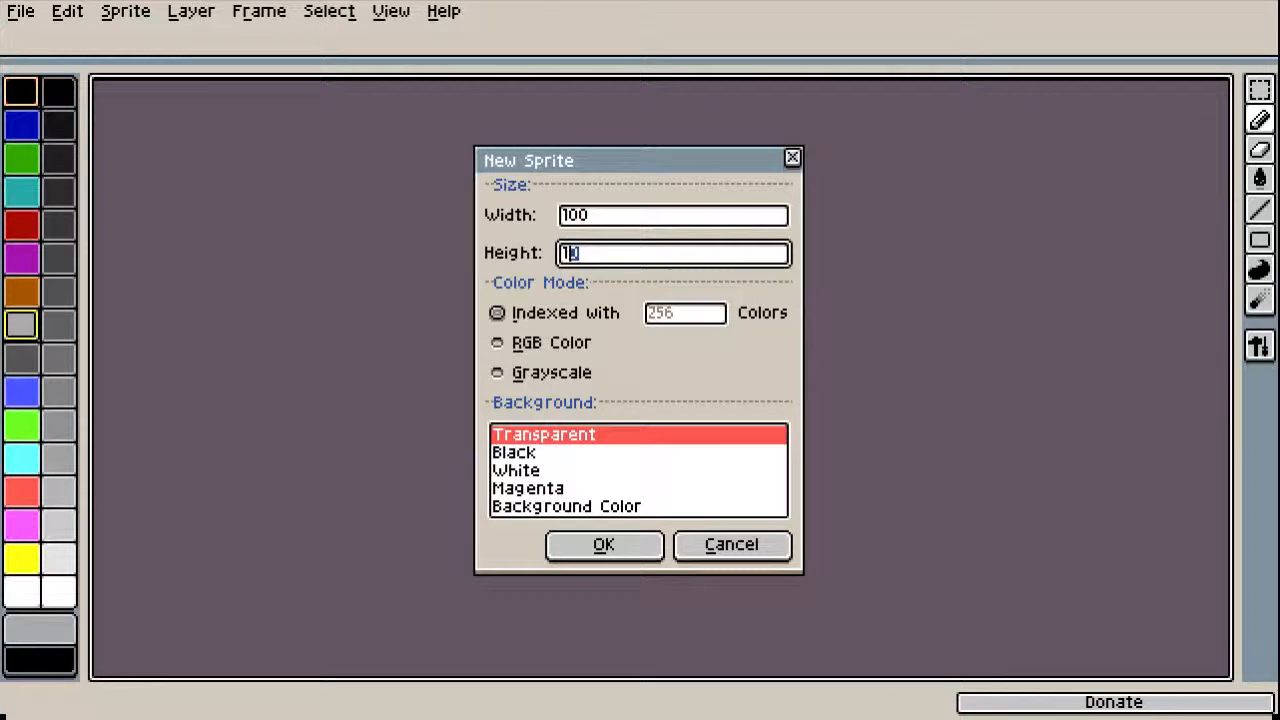
{"action": "type", "text": "100"}
{"action": "left_click", "coordinate": [606, 545]}
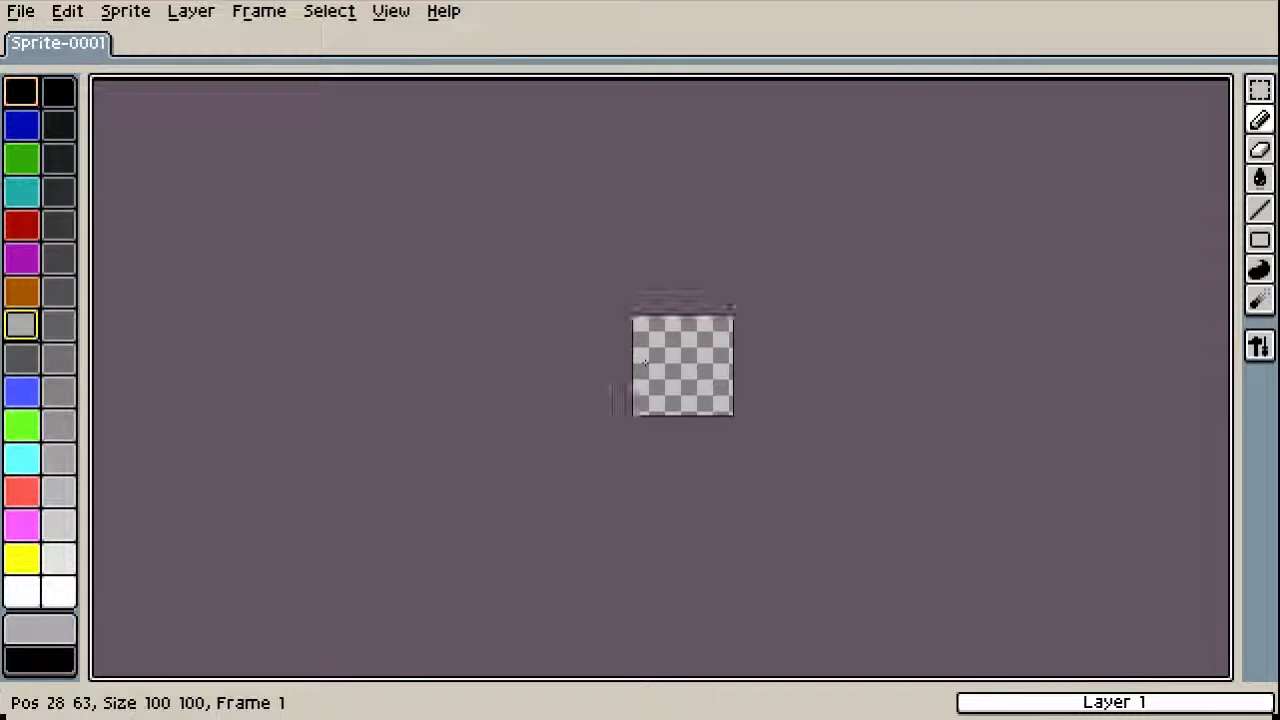
Draw a short light grey freehand test stroke on the canvas with the Pencil tool, and undo it
{"action": "scroll", "coordinate": [590, 343], "scroll_direction": "up", "scroll_amount": 1}
{"action": "scroll", "coordinate": [590, 343], "scroll_direction": "up", "scroll_amount": 2}
{"action": "scroll", "coordinate": [660, 379], "scroll_direction": "up", "scroll_amount": 2}
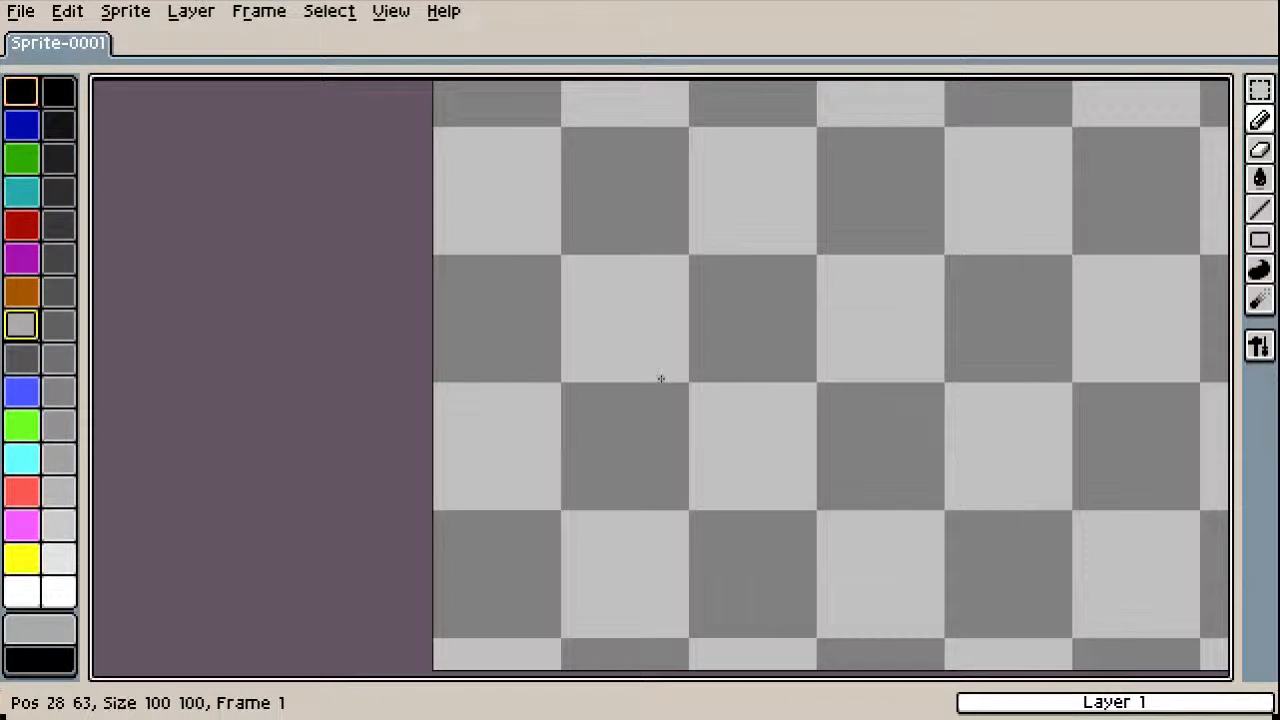
{"action": "scroll", "coordinate": [660, 379], "scroll_direction": "up", "scroll_amount": 1}
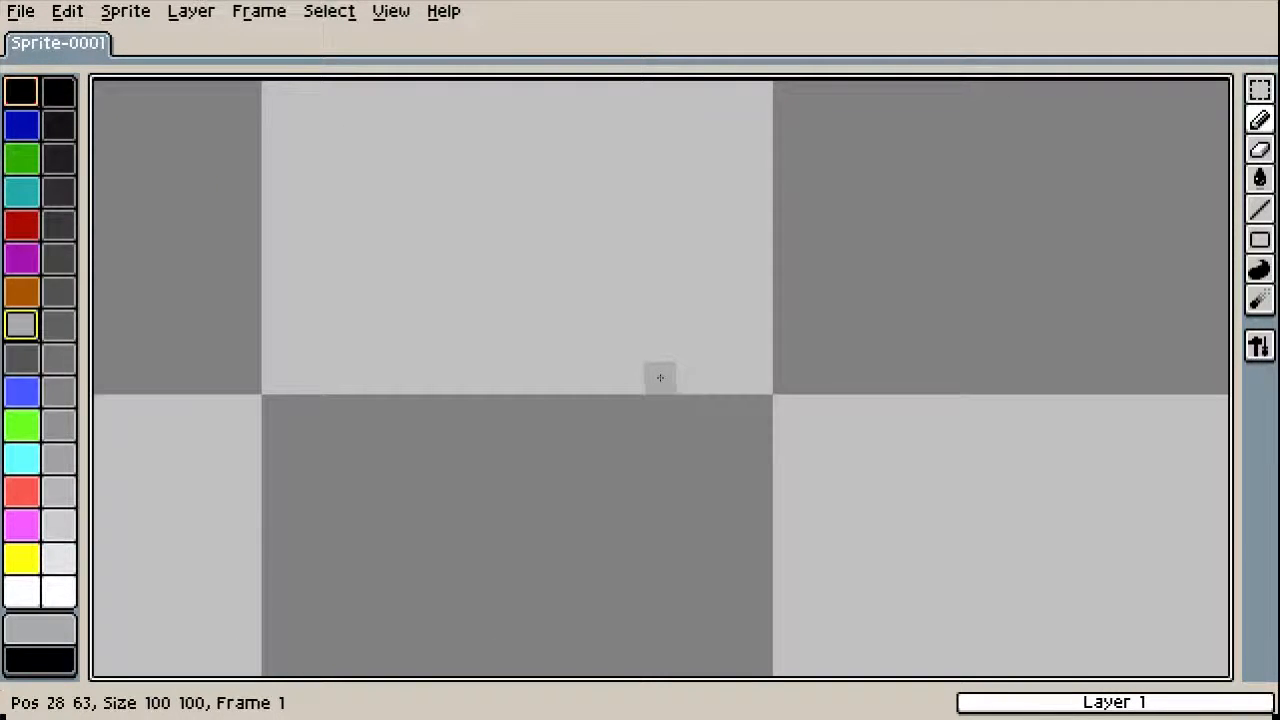
{"action": "key", "text": "1"}
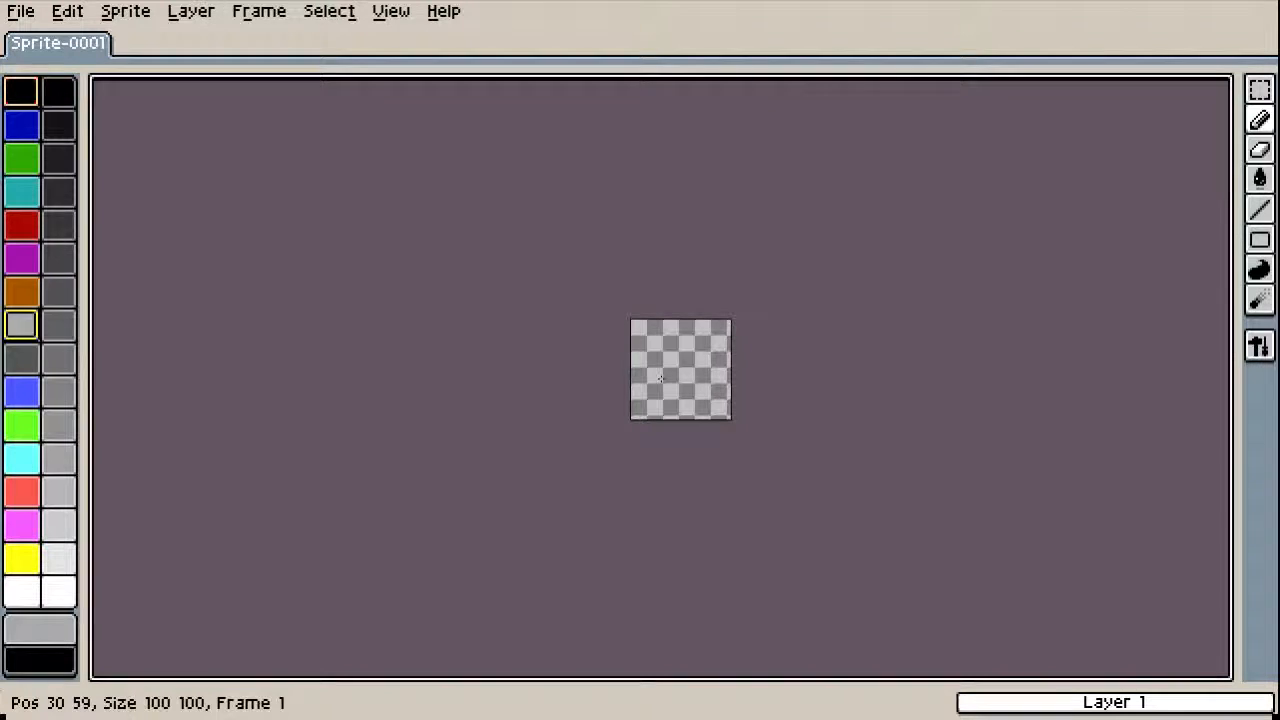
{"action": "key", "text": "6"}
{"action": "key", "text": "2"}
{"action": "left_click_drag", "start_coordinate": [858, 388], "coordinate": [770, 380]}
{"action": "scroll", "coordinate": [710, 380], "scroll_direction": "up", "scroll_amount": 1}
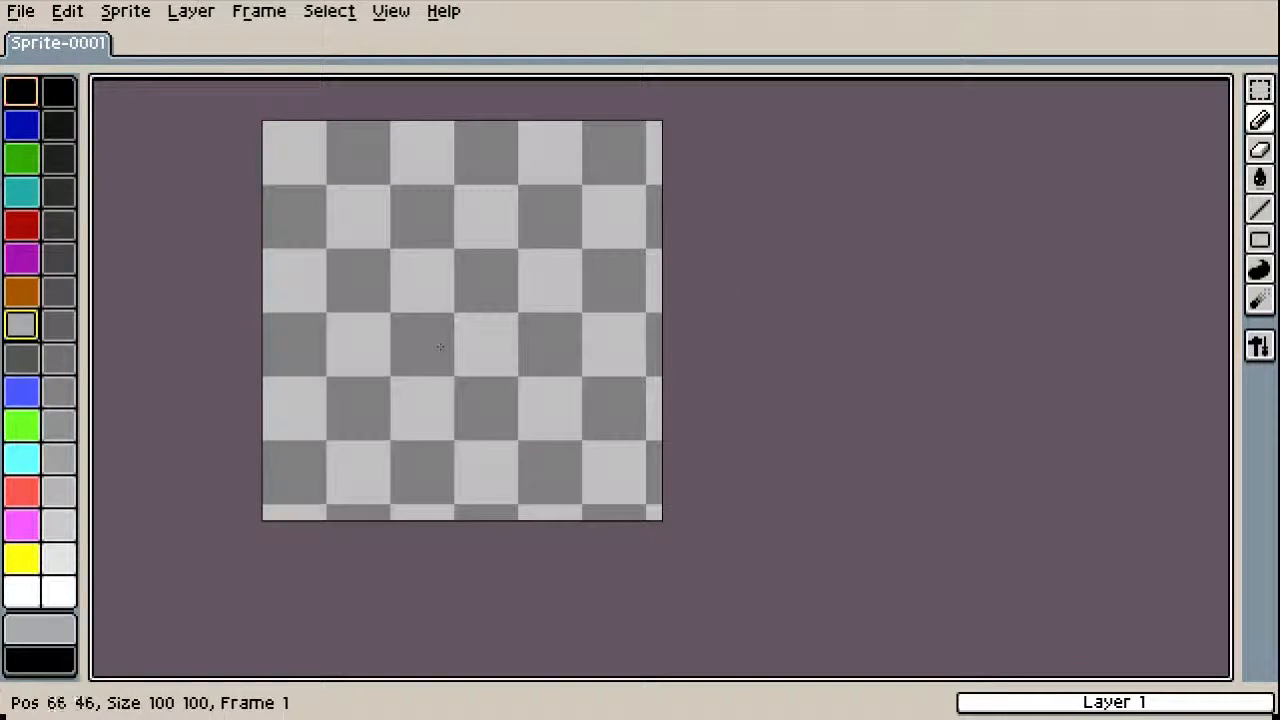
{"action": "scroll", "coordinate": [532, 304], "scroll_direction": "up", "scroll_amount": 3}
{"action": "mouse_move", "coordinate": [629, 311]}
{"action": "left_mouse_down"}
{"action": "mouse_move", "coordinate": [772, 409]}
{"action": "mouse_move", "coordinate": [910, 346]}
{"action": "left_mouse_up"}
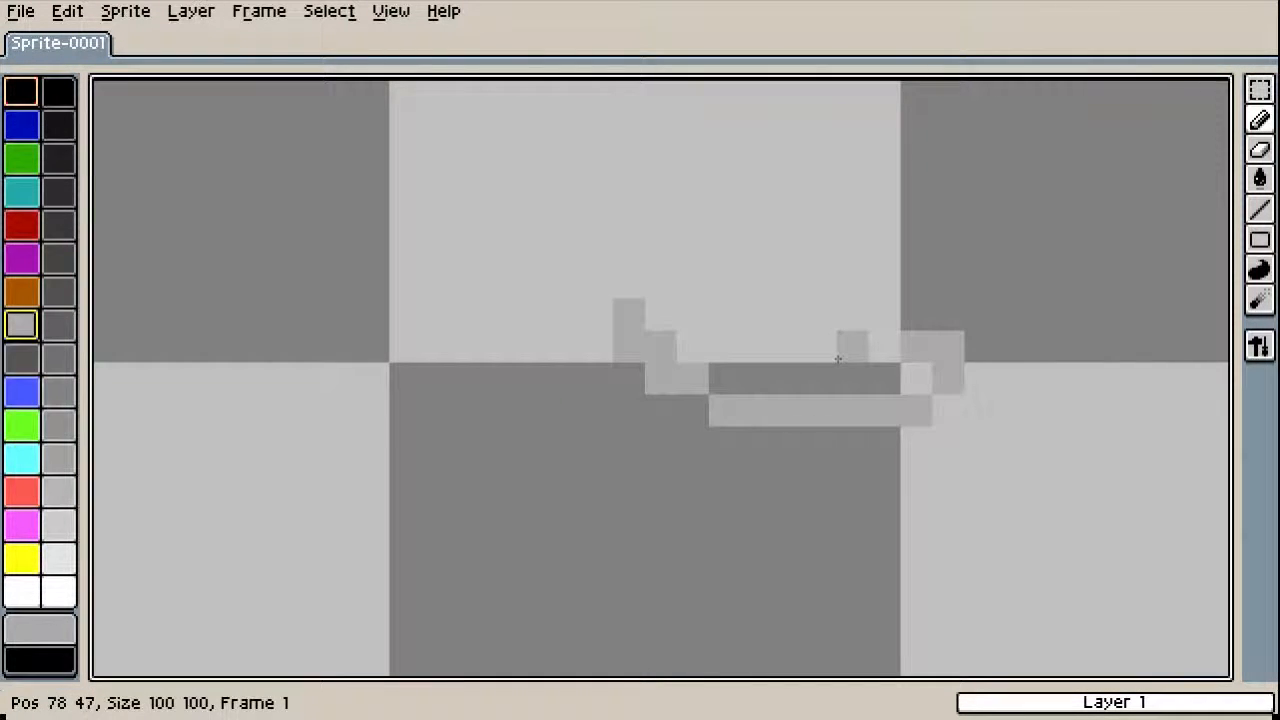
{"action": "key", "text": "ctrl+z"}
{"action": "scroll", "coordinate": [820, 350], "scroll_direction": "down", "scroll_amount": 5}
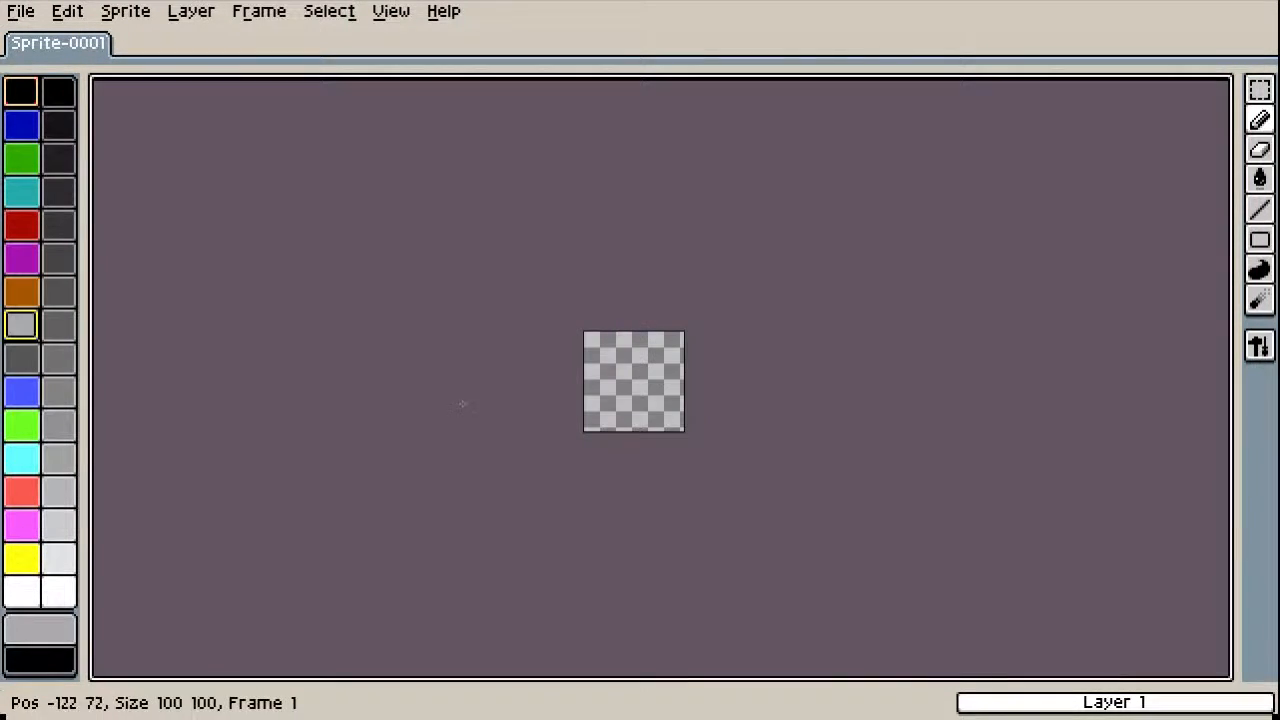
{"action": "scroll", "coordinate": [660, 378], "scroll_direction": "up", "scroll_amount": 1}
{"action": "scroll", "coordinate": [704, 390], "scroll_direction": "up", "scroll_amount": 2}
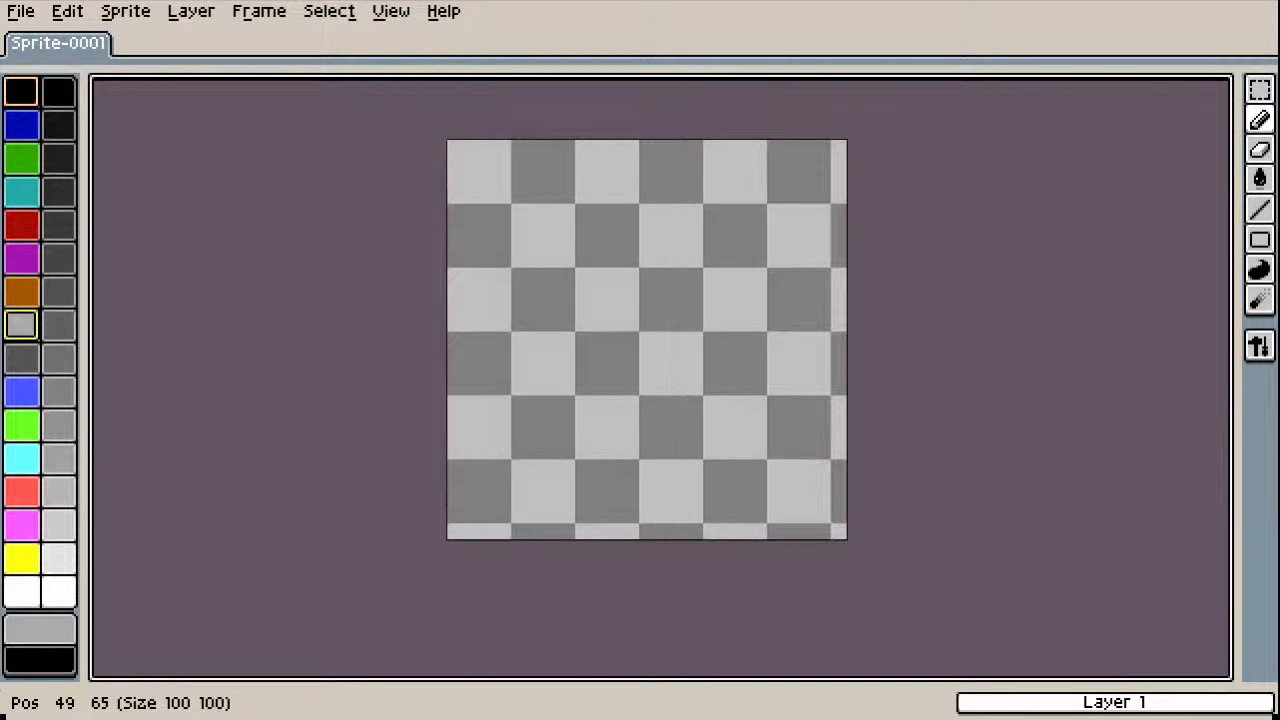
{"action": "scroll", "coordinate": [661, 378], "scroll_direction": "up", "scroll_amount": 2}
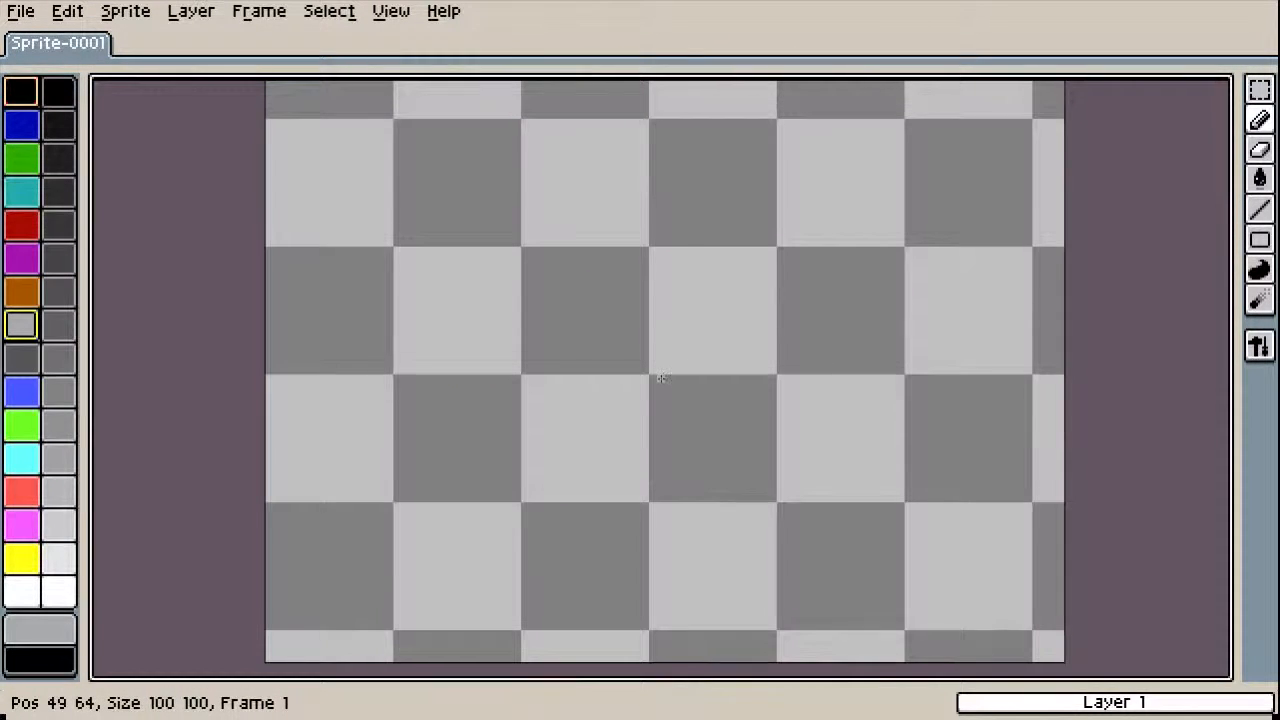
{"action": "scroll", "coordinate": [661, 378], "scroll_direction": "down", "scroll_amount": 1}
{"action": "left_click_drag", "start_coordinate": [693, 371], "coordinate": [672, 438]}
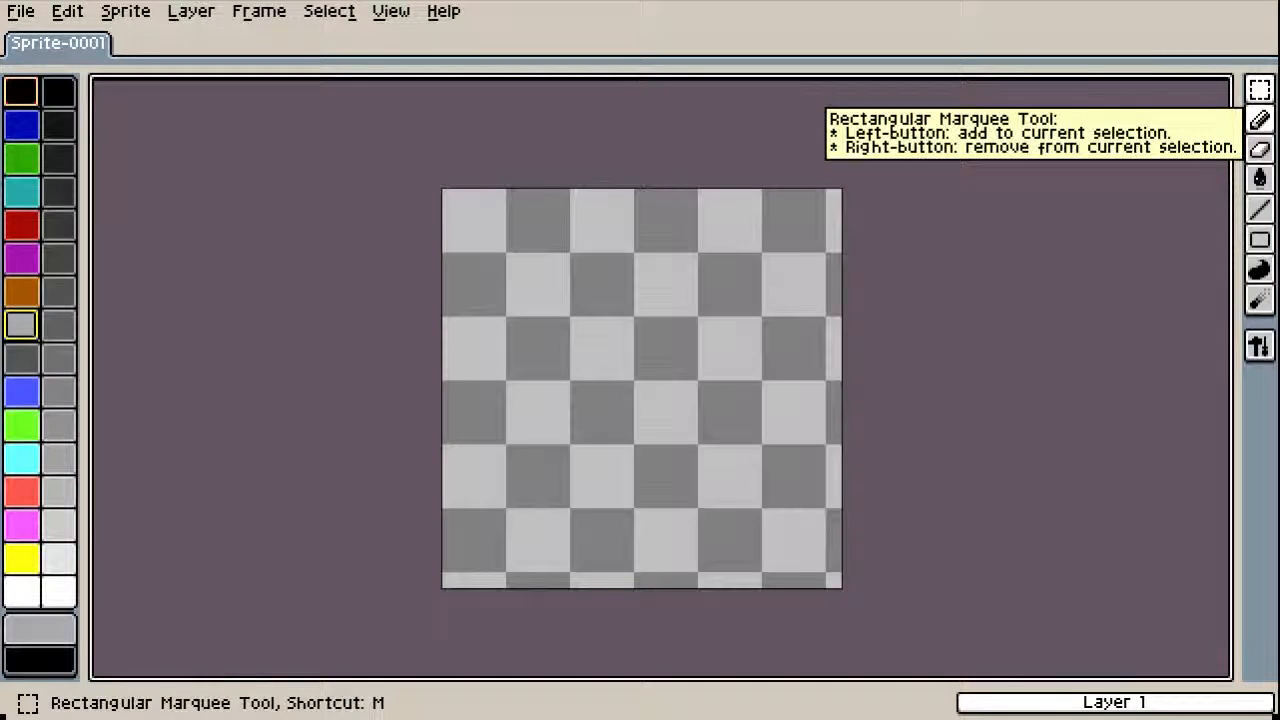
Examine the available tool groups, including the marquee, pencil, eraser, line, contour and blur tools
{"action": "left_click", "coordinate": [1259, 90]}
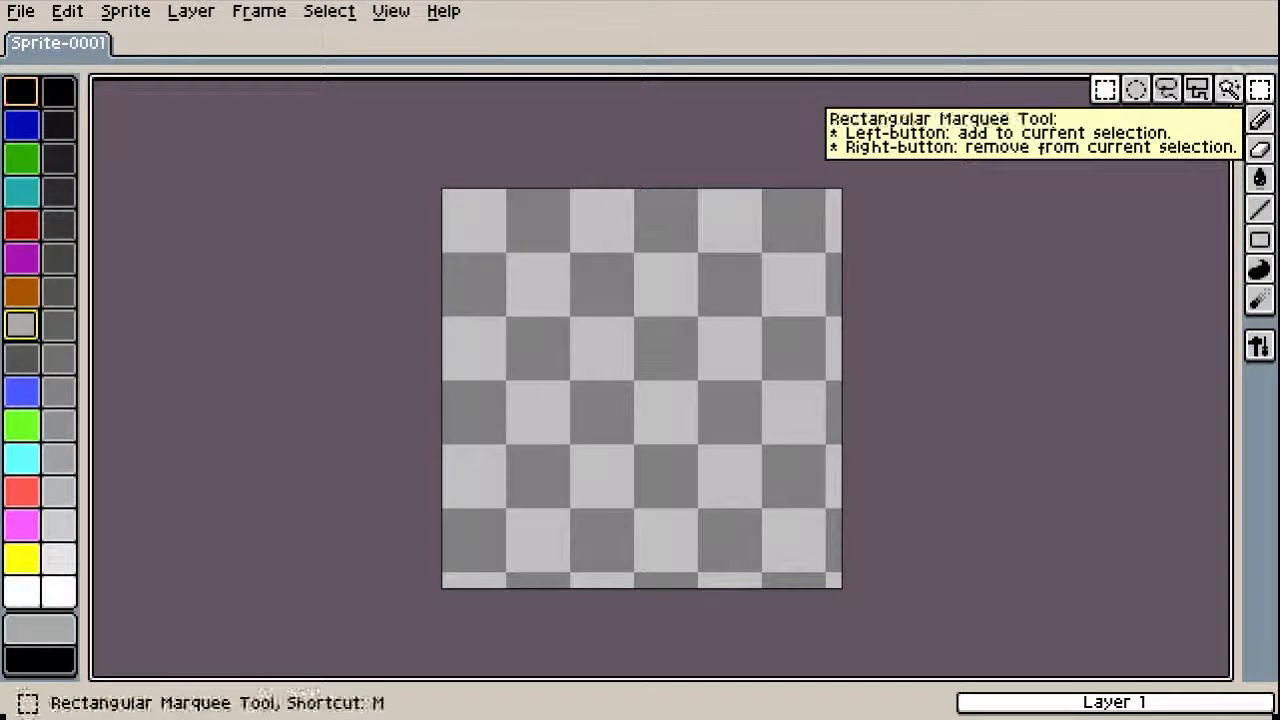
{"action": "mouse_move", "coordinate": [1259, 119]}
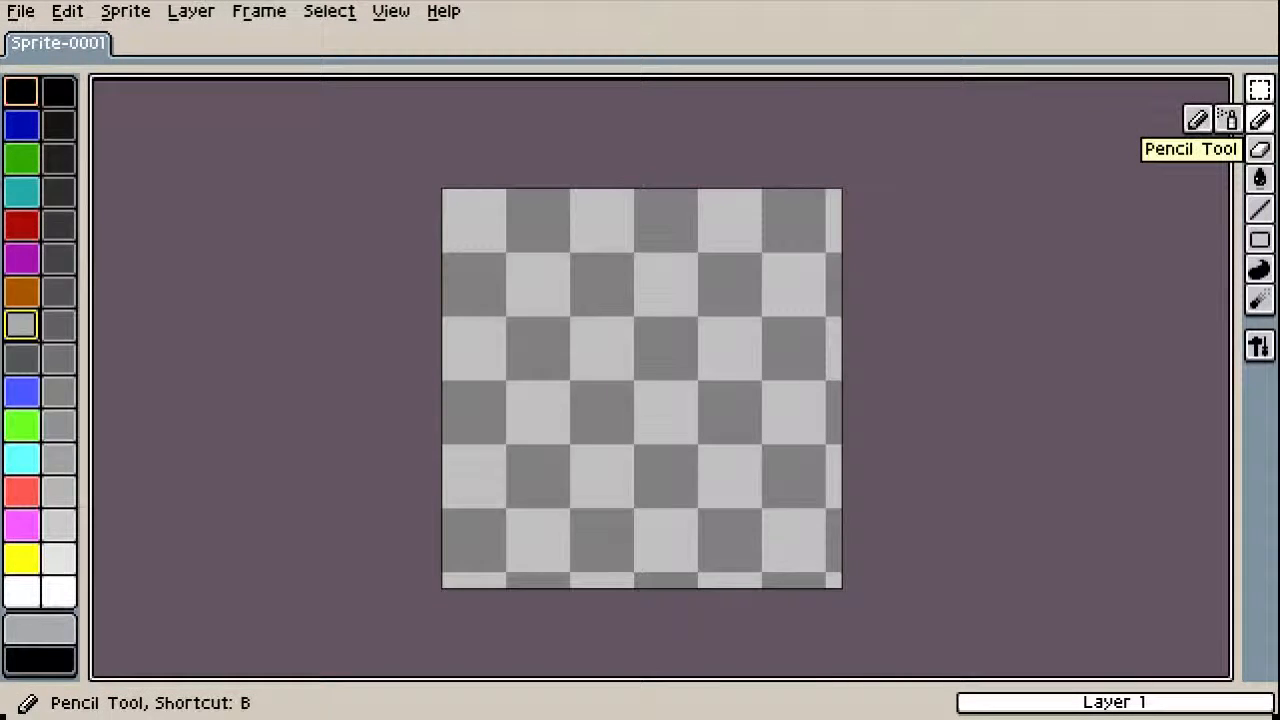
{"action": "mouse_move", "coordinate": [1259, 149]}
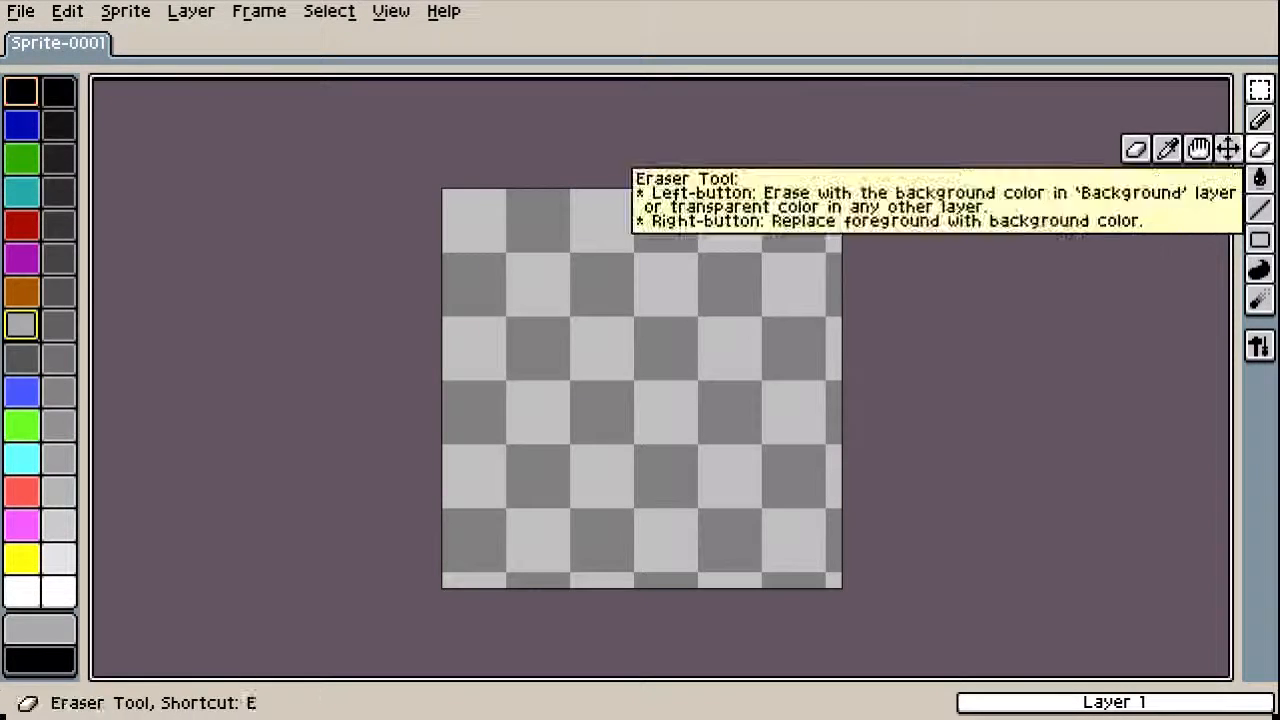
{"action": "mouse_move", "coordinate": [1259, 208]}
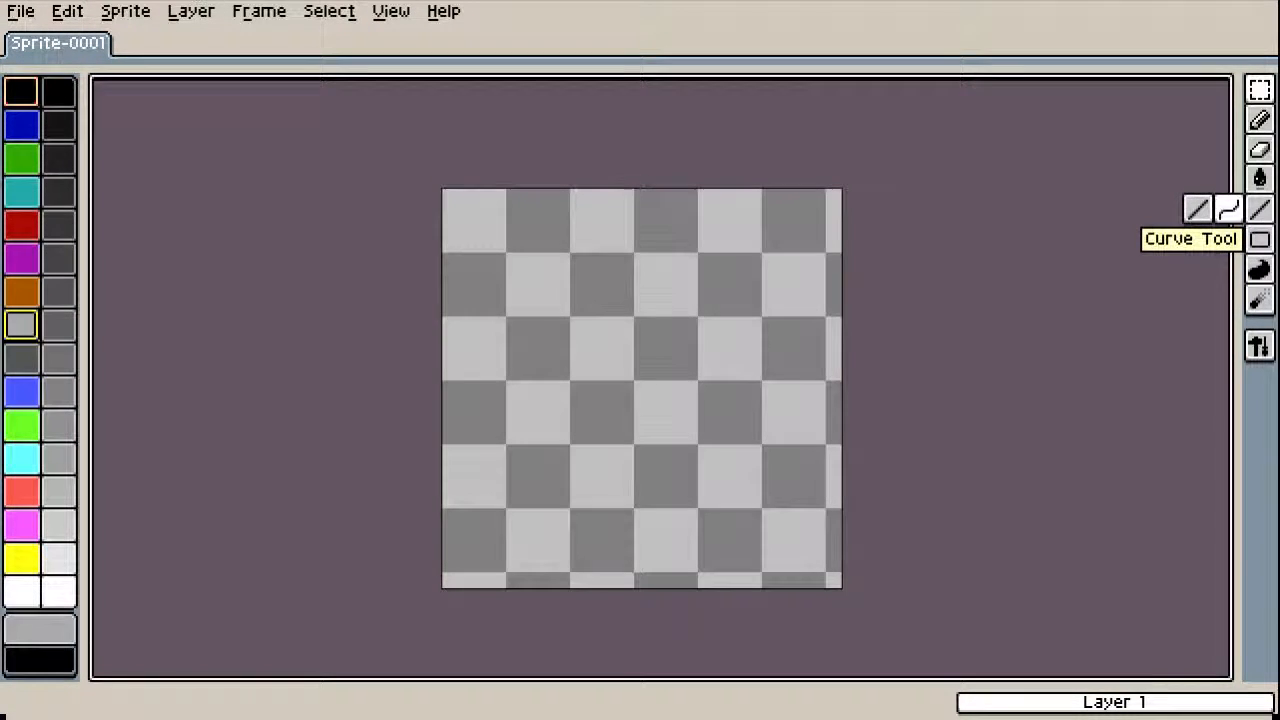
{"action": "mouse_move", "coordinate": [1259, 239]}
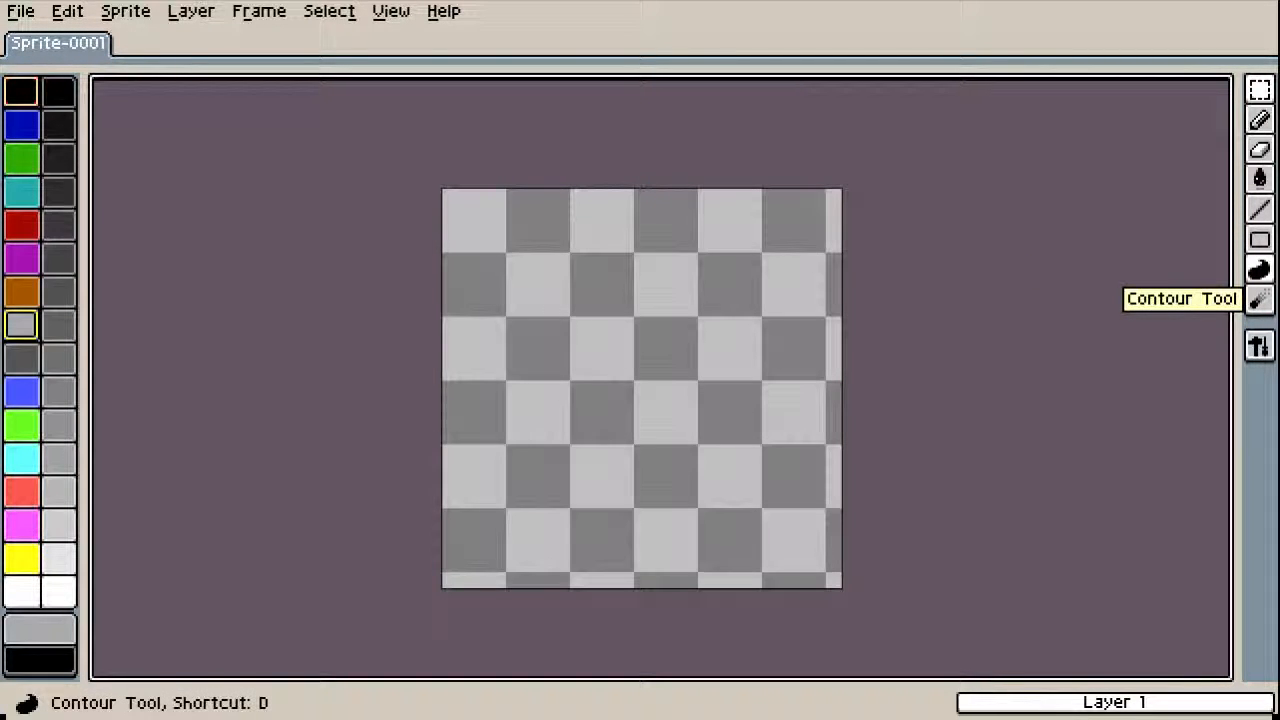
{"action": "left_click", "coordinate": [1259, 269]}
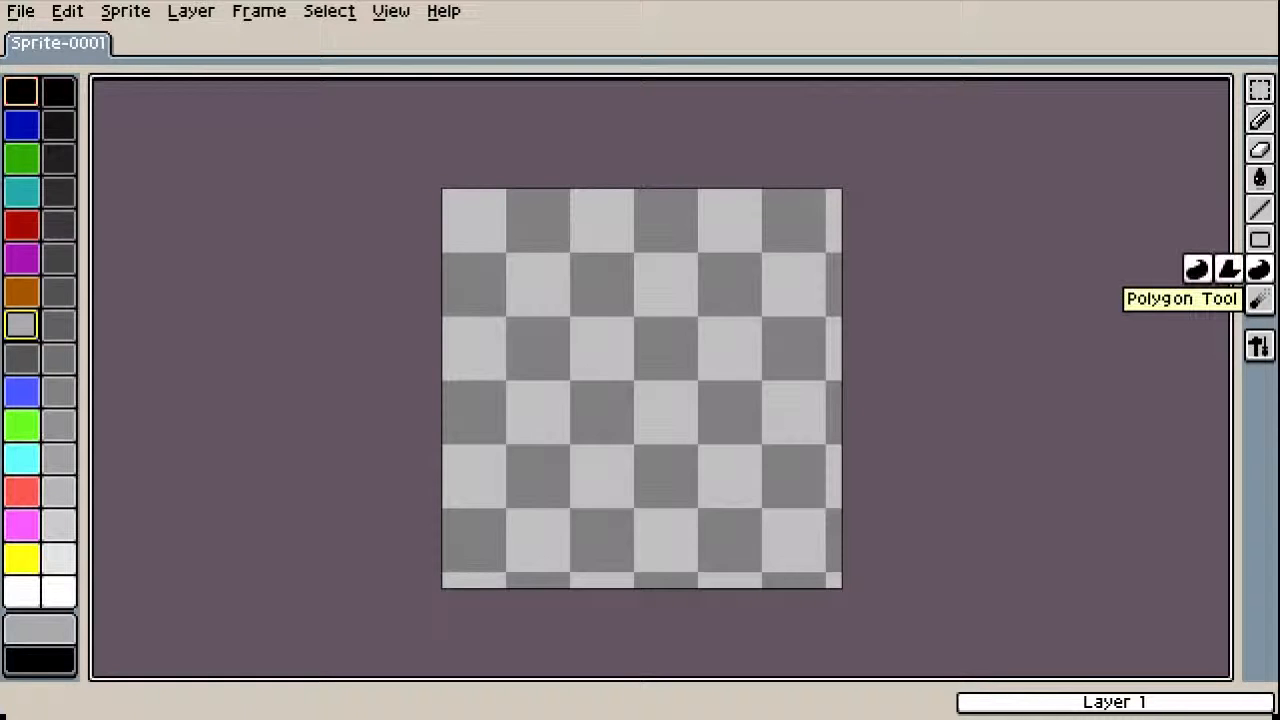
{"action": "key", "text": "ctrl+z"}
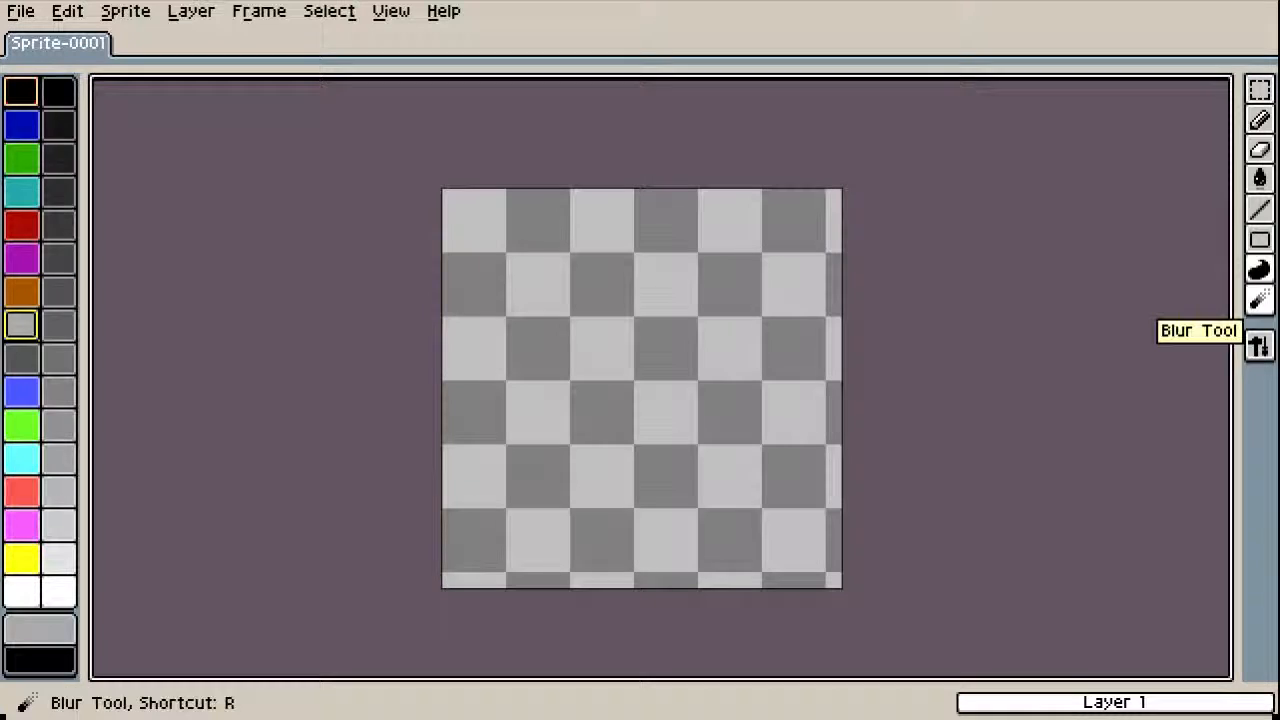
{"action": "left_click", "coordinate": [1259, 300]}
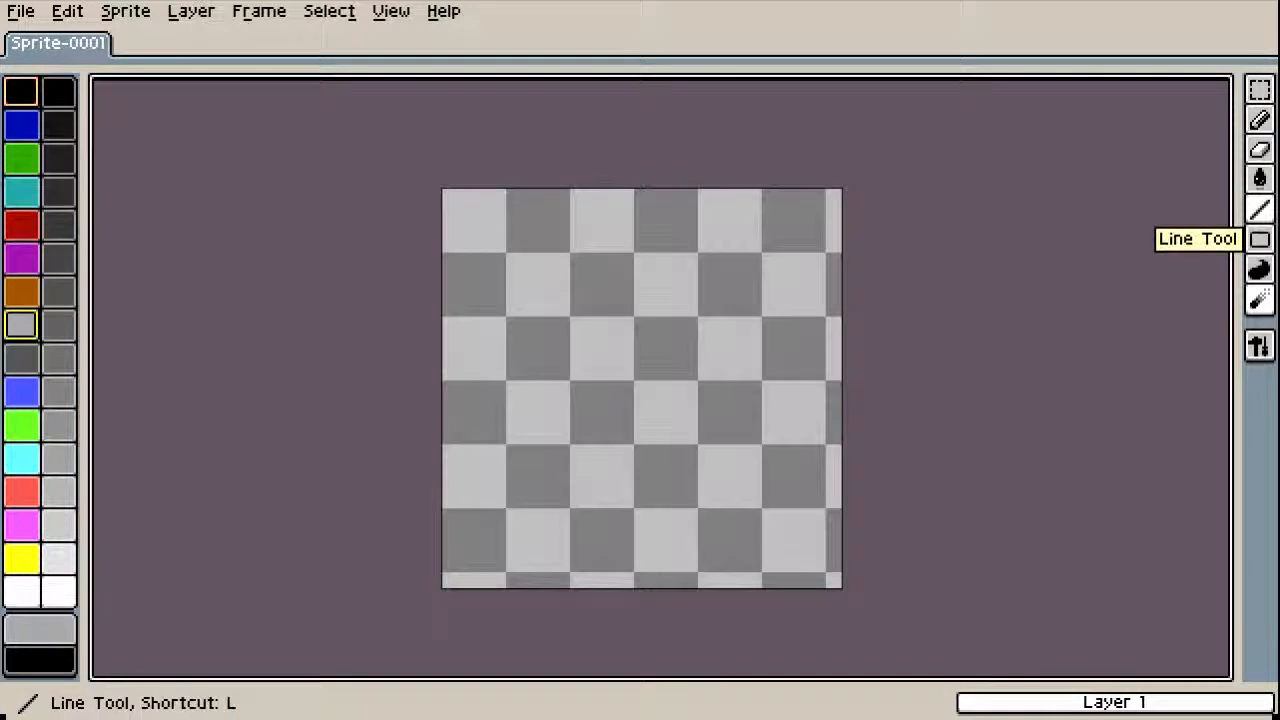
Activate the Line tool and reduce its large round brush to the smallest size
{"action": "left_click", "coordinate": [1259, 208]}
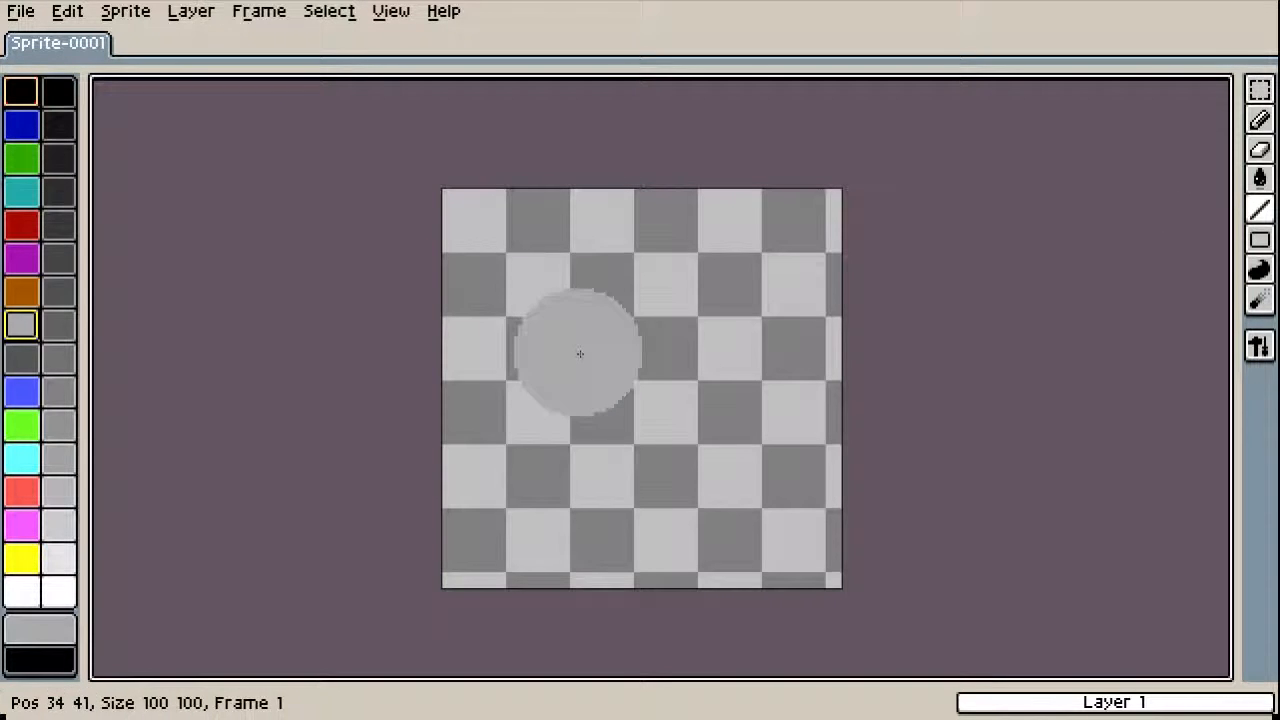
{"action": "key", "text": "minus"}
{"action": "key", "text": "minus"}
{"action": "key", "text": "minus"}
{"action": "key", "text": "minus"}
{"action": "key", "text": "minus"}
{"action": "key", "text": "minus"}
{"action": "key", "text": "minus"}
{"action": "key", "text": "minus"}
{"action": "key", "text": "minus"}
{"action": "key", "text": "minus"}
{"action": "key", "text": "minus"}
{"action": "key", "text": "minus"}
{"action": "key", "text": "minus"}
{"action": "key", "text": "minus"}
{"action": "key", "text": "minus"}
{"action": "key", "text": "minus"}
{"action": "key", "text": "minus"}
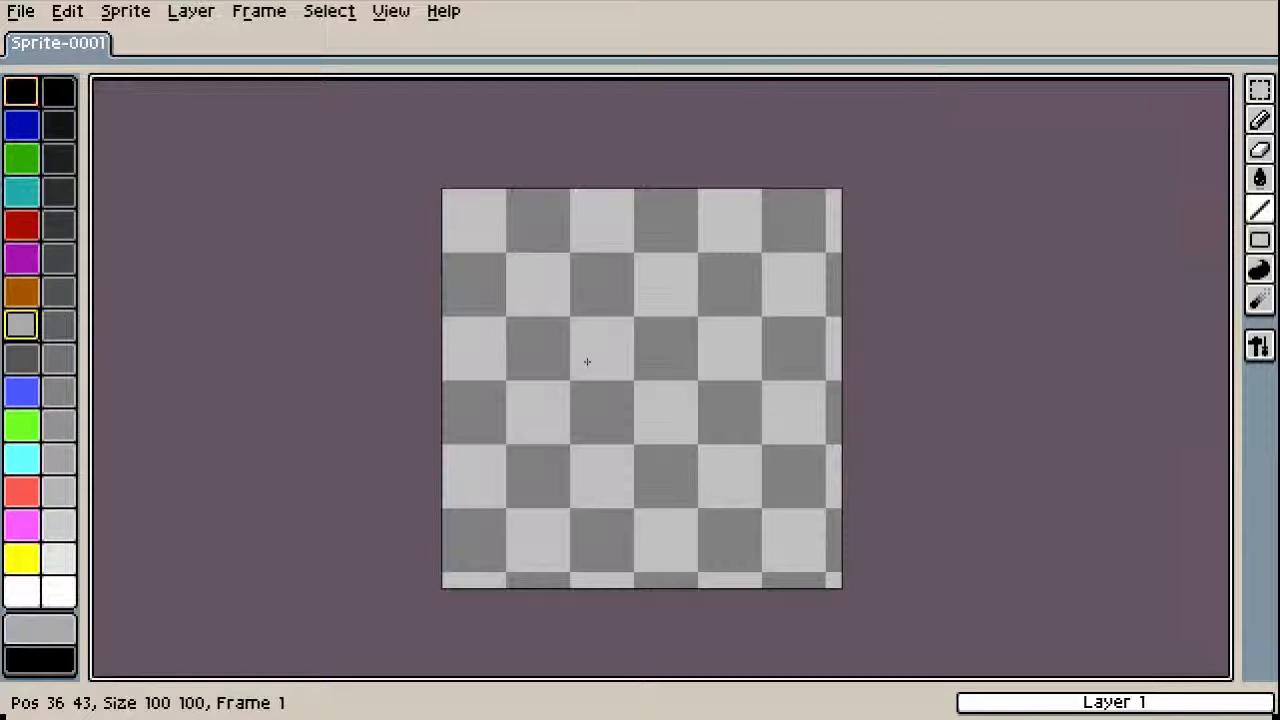
Enlarge the line brush as a test and shrink it back to the smallest size
{"action": "key", "text": "plus"}
{"action": "key", "text": "plus"}
{"action": "key", "text": "plus"}
{"action": "key", "text": "plus"}
{"action": "key", "text": "plus"}
{"action": "key", "text": "plus"}
{"action": "key", "text": "plus"}
{"action": "key", "text": "plus"}
{"action": "key", "text": "plus"}
{"action": "key", "text": "plus"}
{"action": "key", "text": "plus"}
{"action": "key", "text": "plus"}
{"action": "key", "text": "plus"}
{"action": "key", "text": "plus"}
{"action": "key", "text": "plus"}
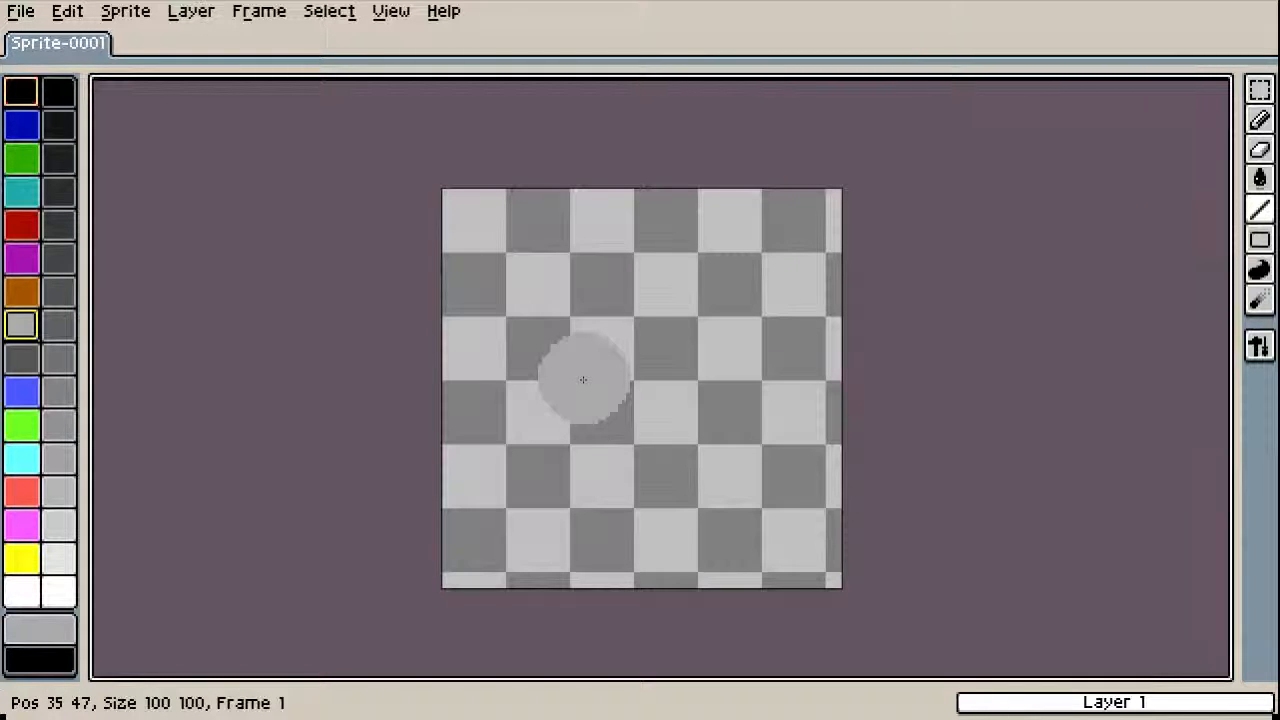
{"action": "key", "text": "minus"}
{"action": "key", "text": "minus"}
{"action": "key", "text": "minus"}
{"action": "key", "text": "minus"}
{"action": "key", "text": "minus"}
{"action": "key", "text": "minus"}
{"action": "key", "text": "minus"}
{"action": "key", "text": "minus"}
{"action": "key", "text": "minus"}
{"action": "key", "text": "minus"}
{"action": "key", "text": "minus"}
{"action": "key", "text": "minus"}
{"action": "key", "text": "minus"}
{"action": "key", "text": "minus"}
{"action": "key", "text": "minus"}
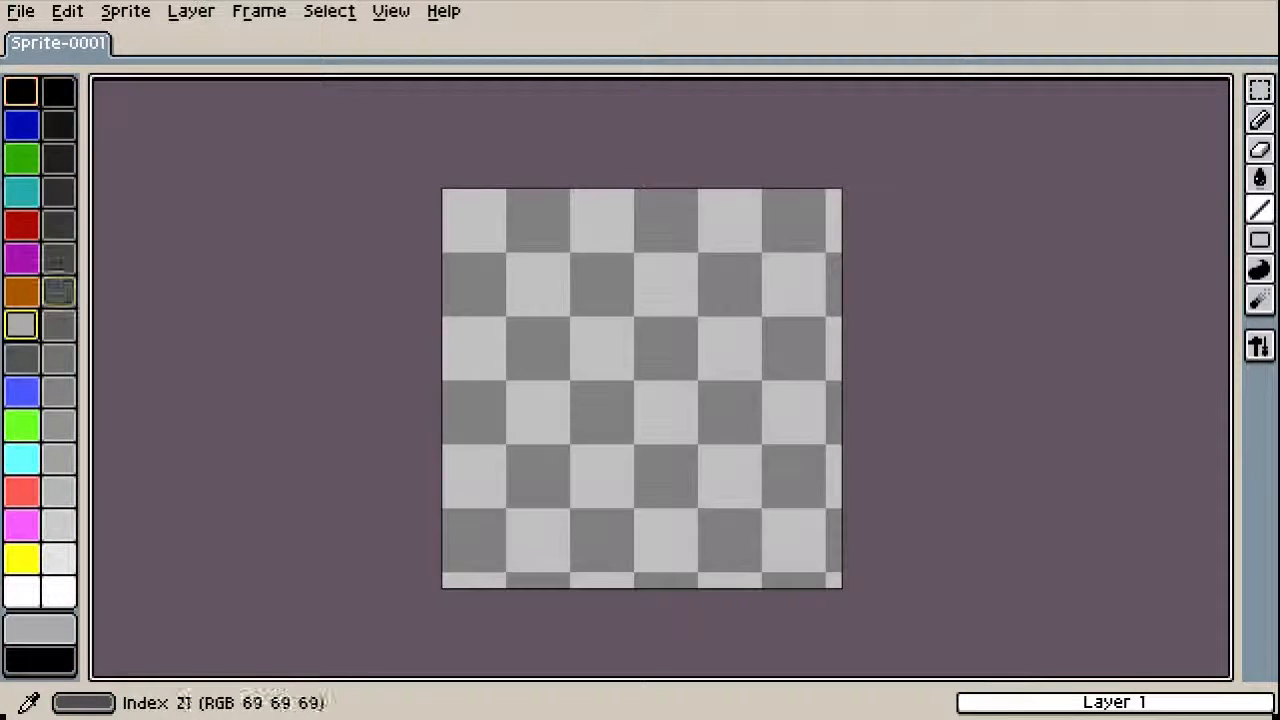
Draw a tall triangle from the canvas's lower edge to its upper edge in dark grey (RGB 69 69 69) and fill its interior
{"action": "left_click", "coordinate": [58, 258]}
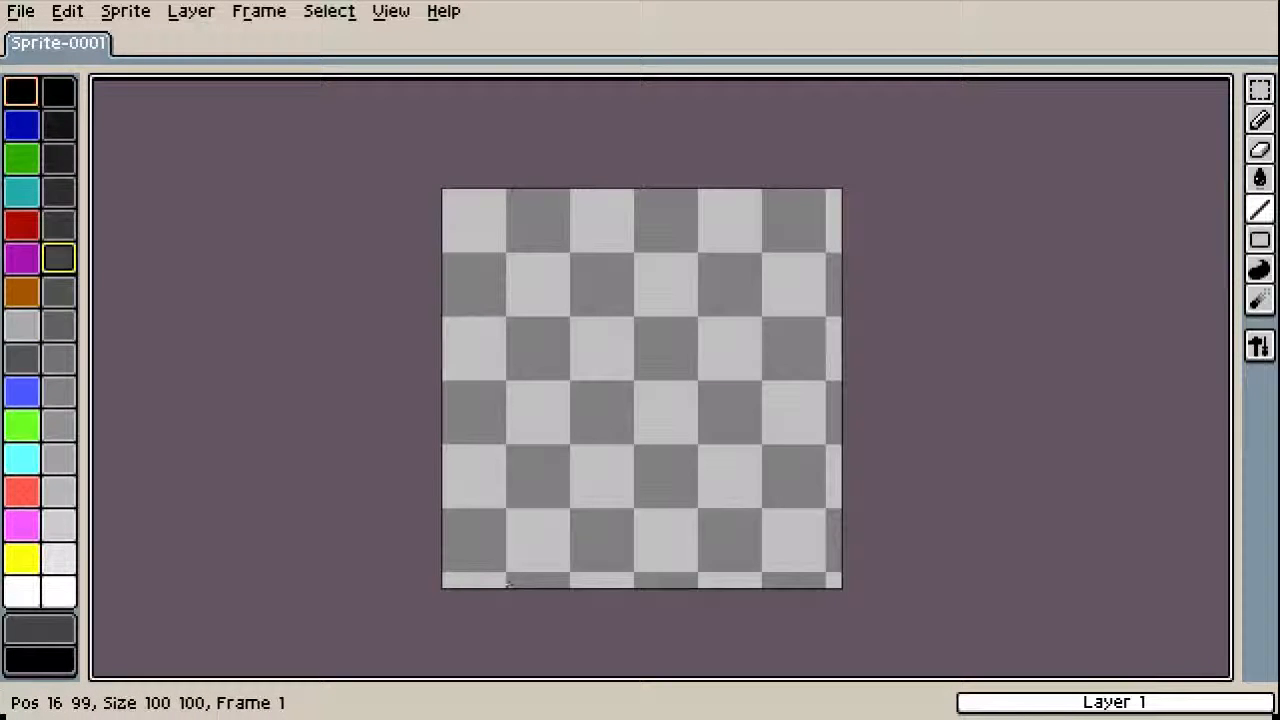
{"action": "mouse_move", "coordinate": [508, 587]}
{"action": "left_mouse_down"}
{"action": "mouse_move", "coordinate": [616, 274]}
{"action": "mouse_move", "coordinate": [608, 198]}
{"action": "mouse_move", "coordinate": [752, 290]}
{"action": "mouse_move", "coordinate": [680, 223]}
{"action": "mouse_move", "coordinate": [654, 286]}
{"action": "mouse_move", "coordinate": [534, 208]}
{"action": "mouse_move", "coordinate": [786, 308]}
{"action": "mouse_move", "coordinate": [731, 262]}
{"action": "left_mouse_up"}
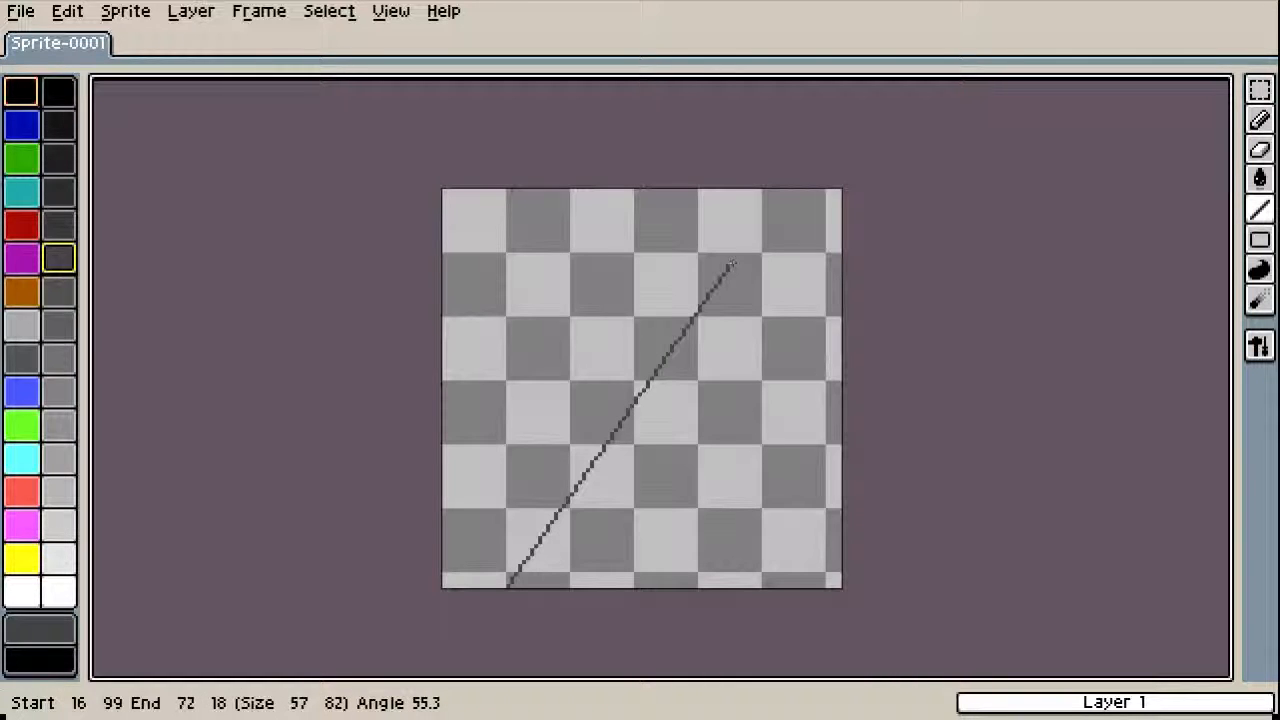
{"action": "left_click_drag", "start_coordinate": [732, 262], "coordinate": [731, 254]}
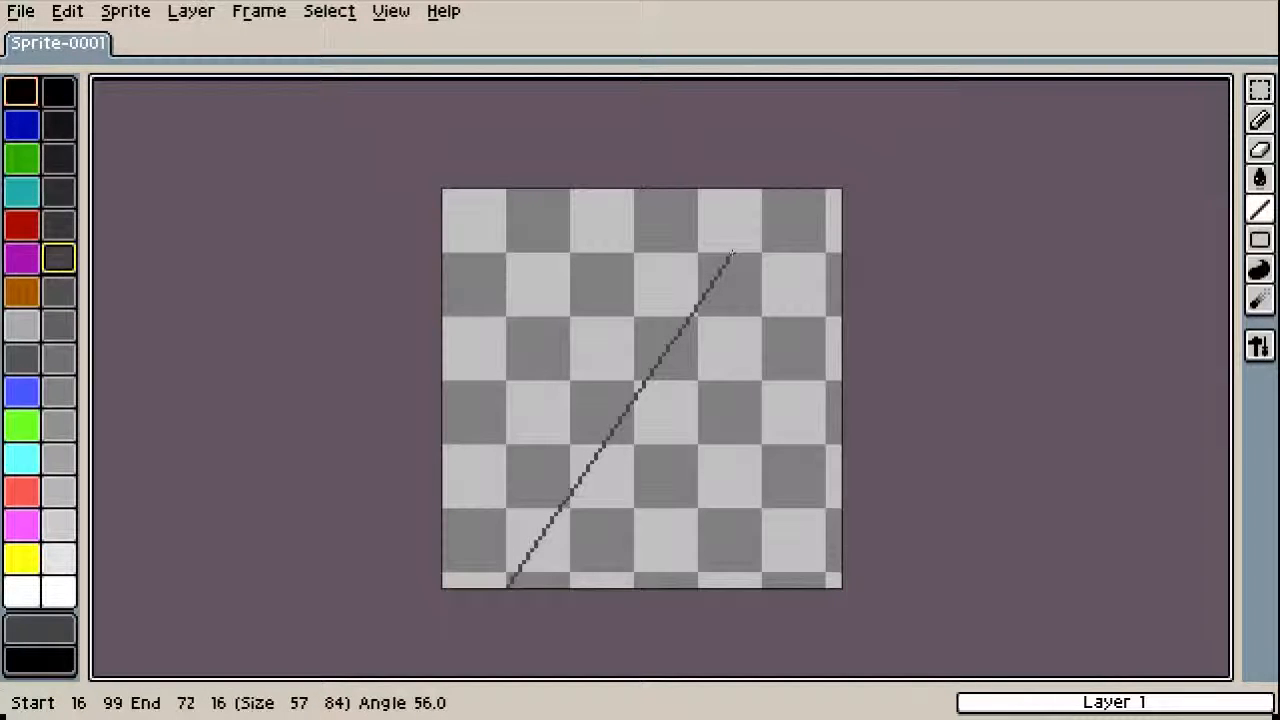
{"action": "left_click_drag", "start_coordinate": [731, 254], "coordinate": [776, 584]}
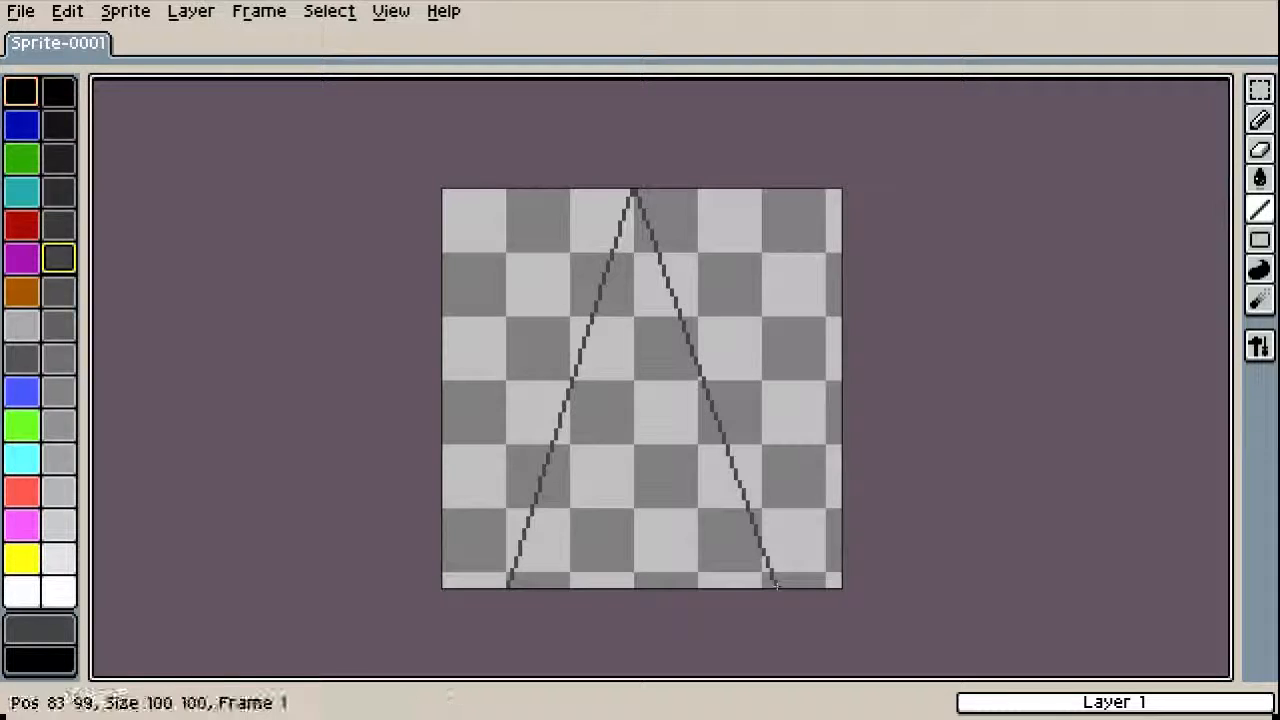
{"action": "left_click", "coordinate": [1259, 178]}
{"action": "left_click", "coordinate": [628, 401]}
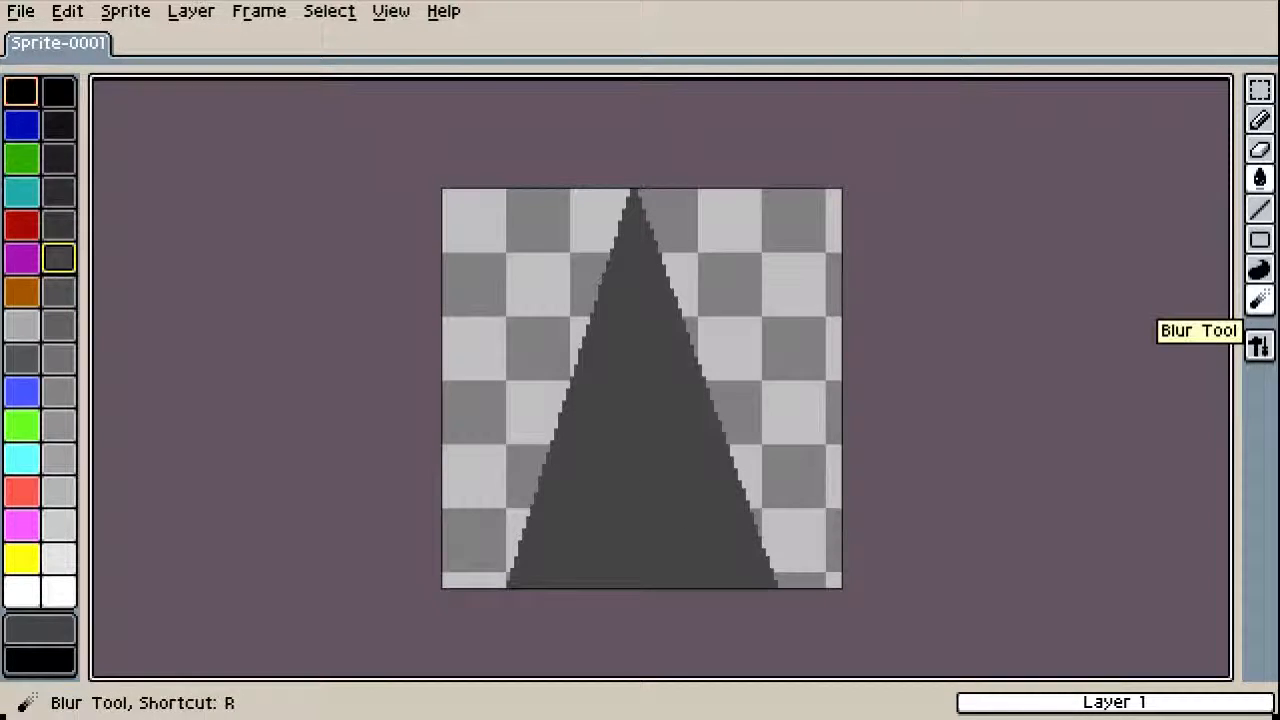
Roughen both sloping edges of the triangle with the Jumble tool and refill the discoloured border with dark grey
{"action": "left_click", "coordinate": [1259, 300]}
{"action": "left_click", "coordinate": [1229, 297]}
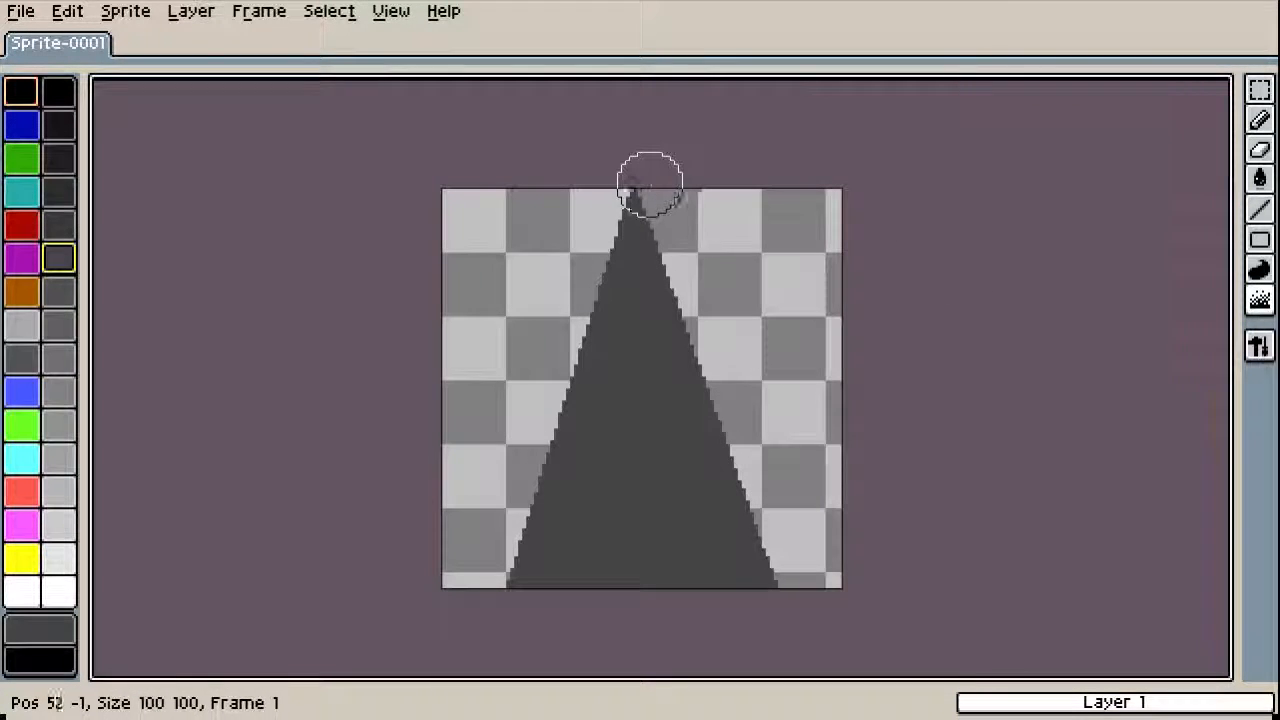
{"action": "mouse_move", "coordinate": [636, 190]}
{"action": "left_mouse_down"}
{"action": "mouse_move", "coordinate": [541, 432]}
{"action": "mouse_move", "coordinate": [509, 580]}
{"action": "mouse_move", "coordinate": [519, 603]}
{"action": "mouse_move", "coordinate": [593, 480]}
{"action": "mouse_move", "coordinate": [629, 205]}
{"action": "mouse_move", "coordinate": [780, 590]}
{"action": "left_mouse_up"}
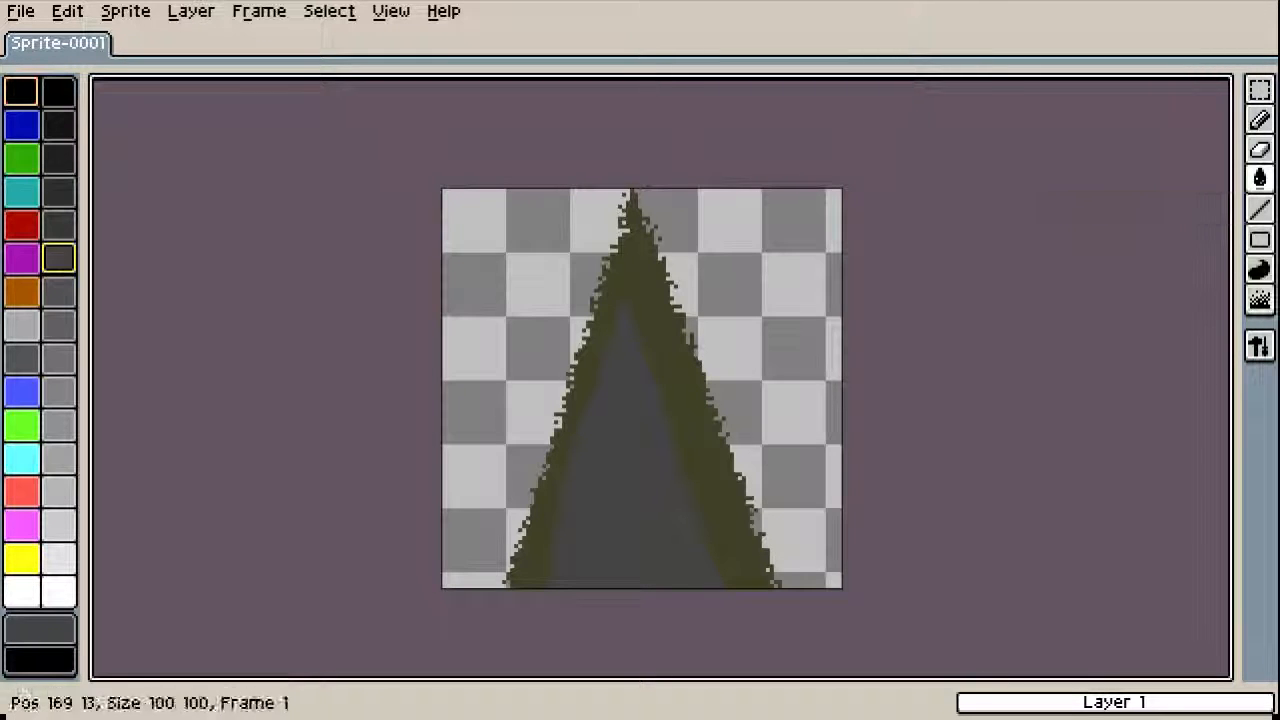
{"action": "left_click", "coordinate": [664, 340]}
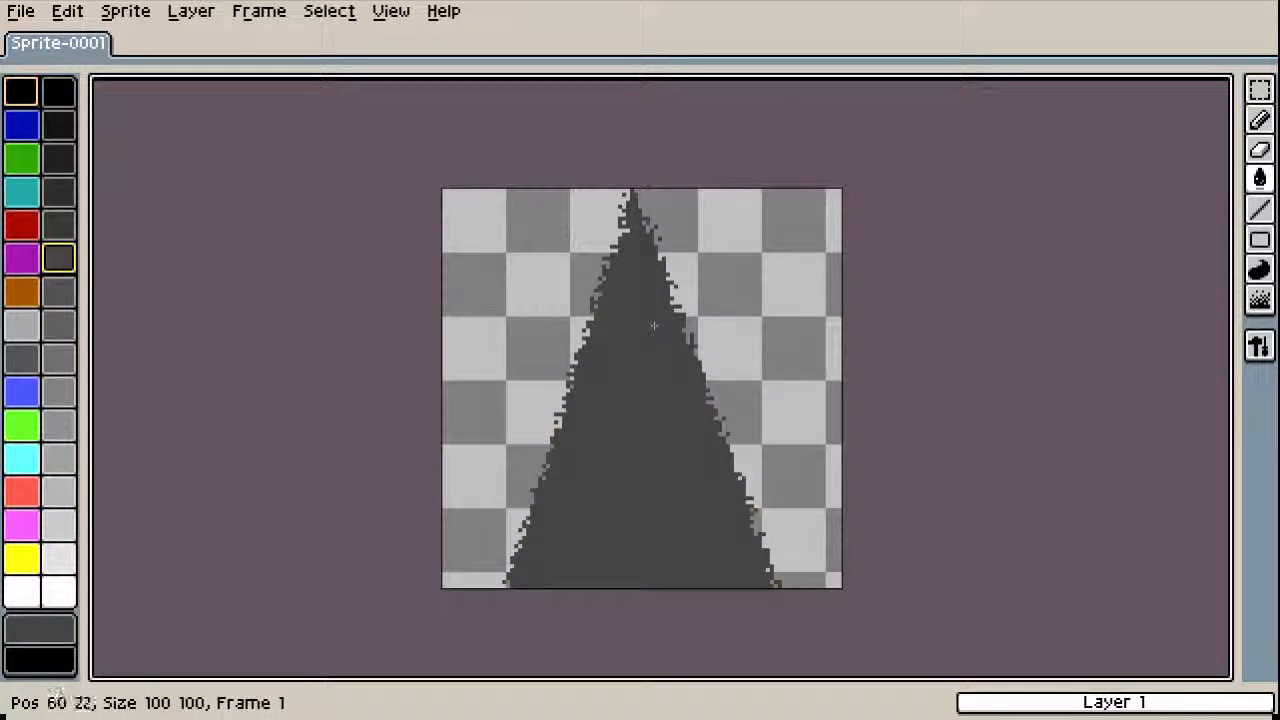
{"action": "scroll", "coordinate": [707, 302], "scroll_direction": "up", "scroll_amount": 1}
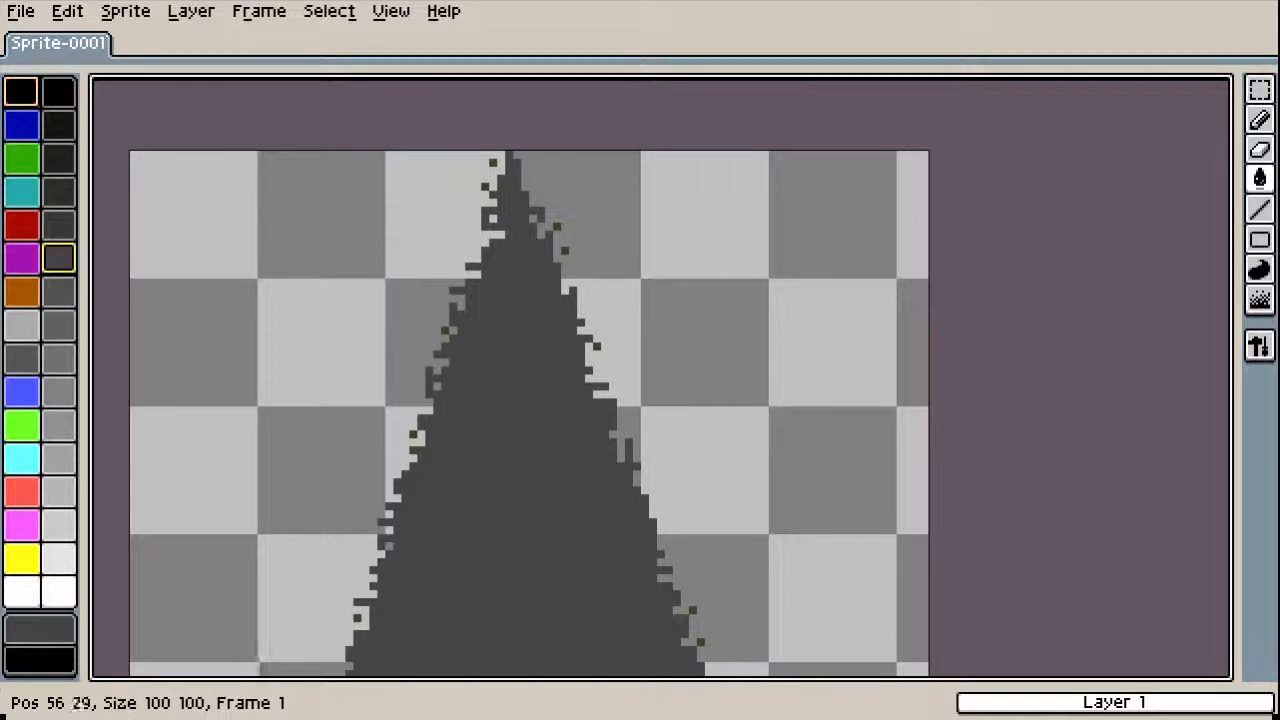
{"action": "left_click_drag", "start_coordinate": [582, 419], "coordinate": [590, 383]}
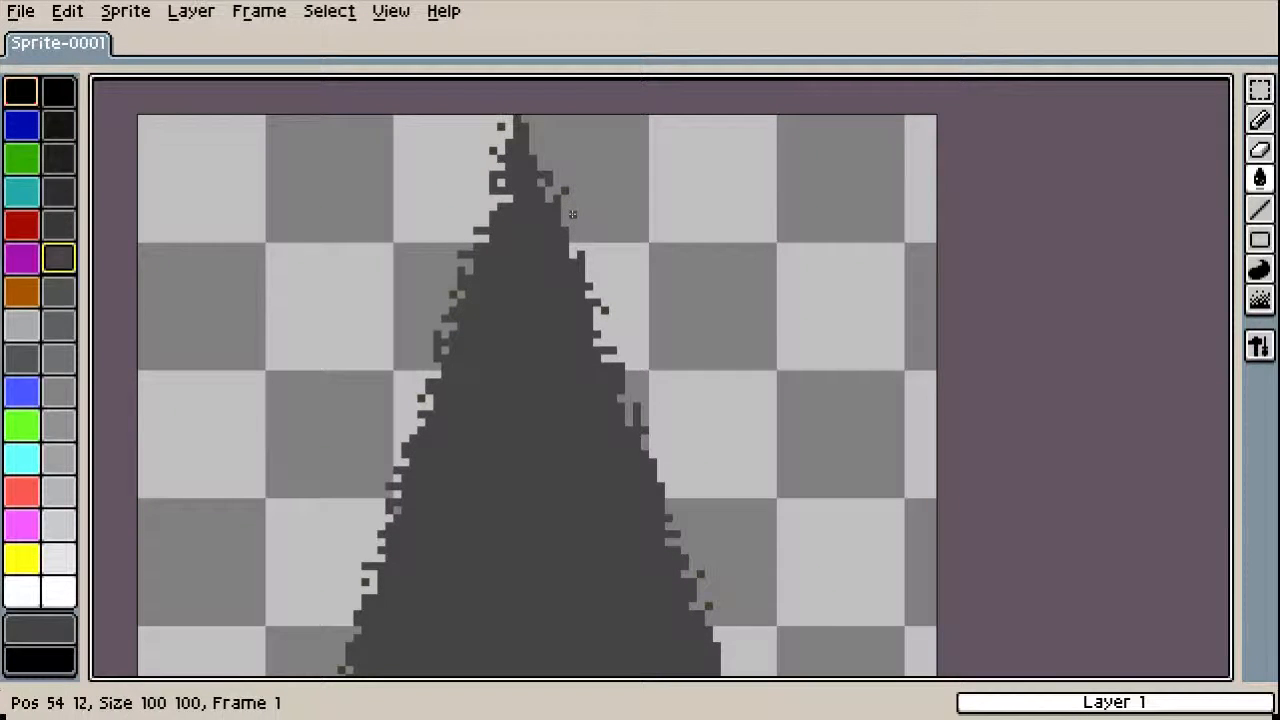
{"action": "left_click_drag", "start_coordinate": [513, 260], "coordinate": [682, 102]}
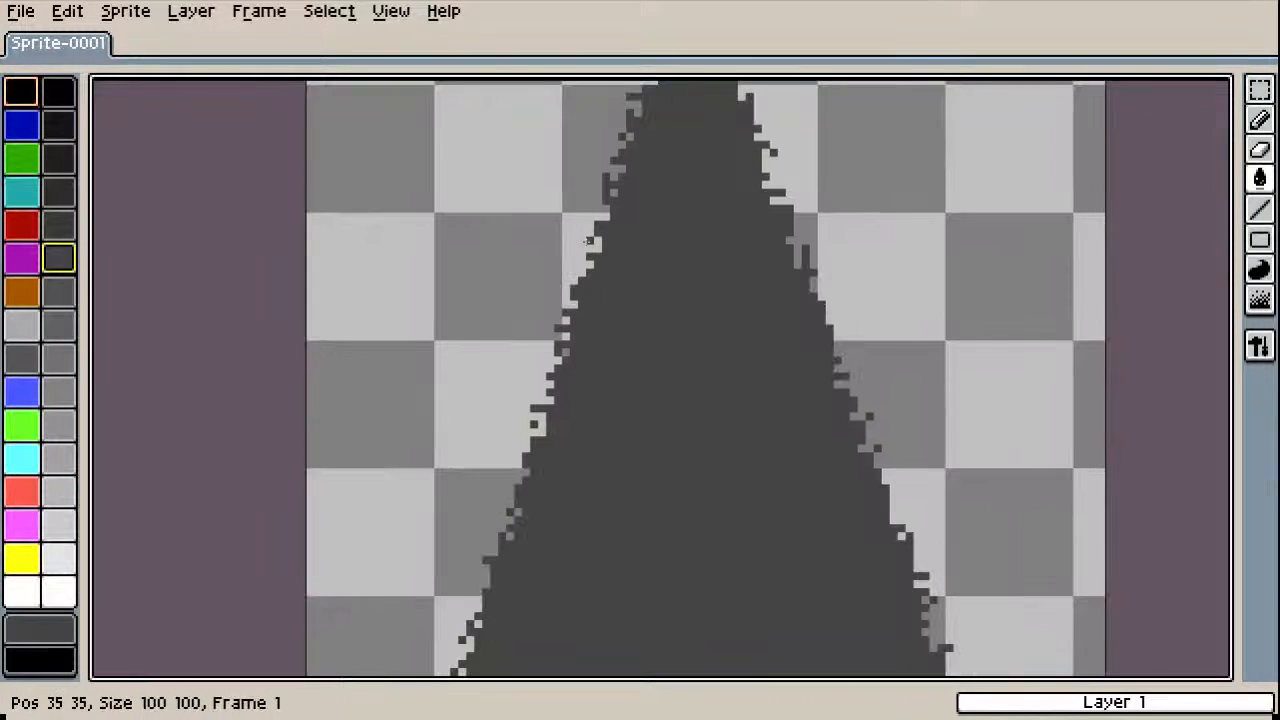
{"action": "left_click_drag", "start_coordinate": [534, 424], "coordinate": [613, 258]}
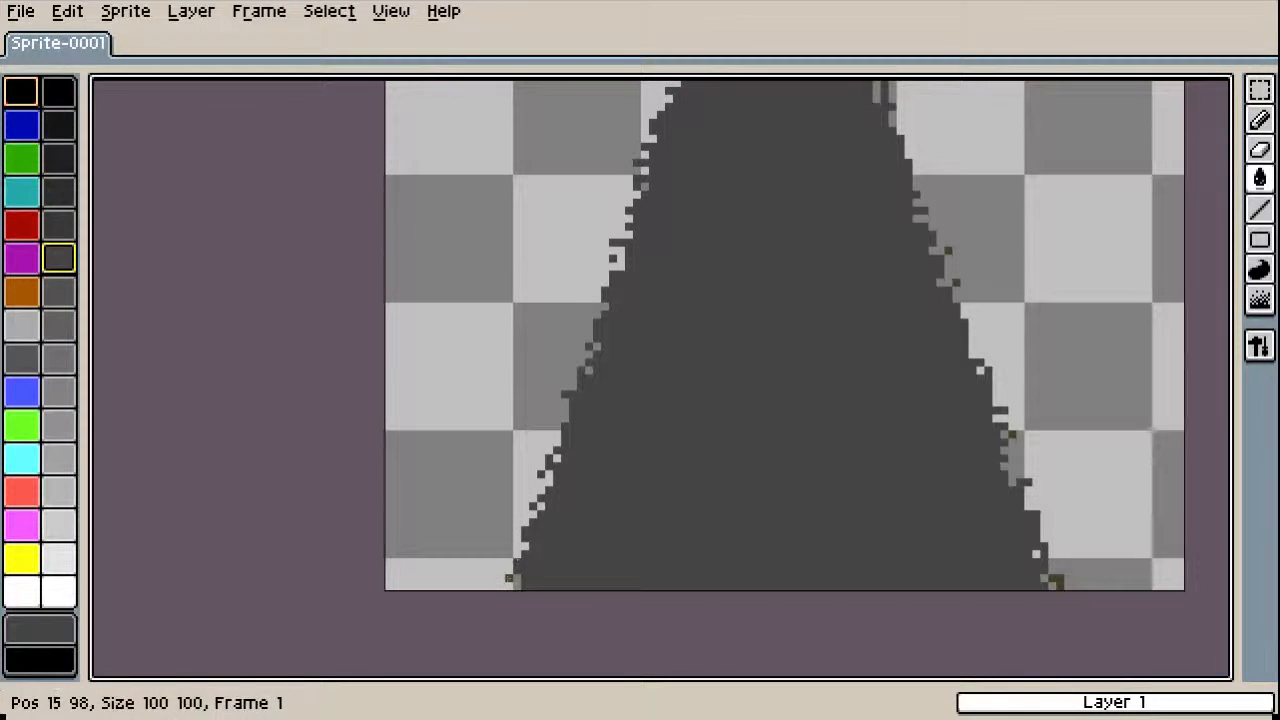
{"action": "left_click_drag", "start_coordinate": [944, 205], "coordinate": [862, 404]}
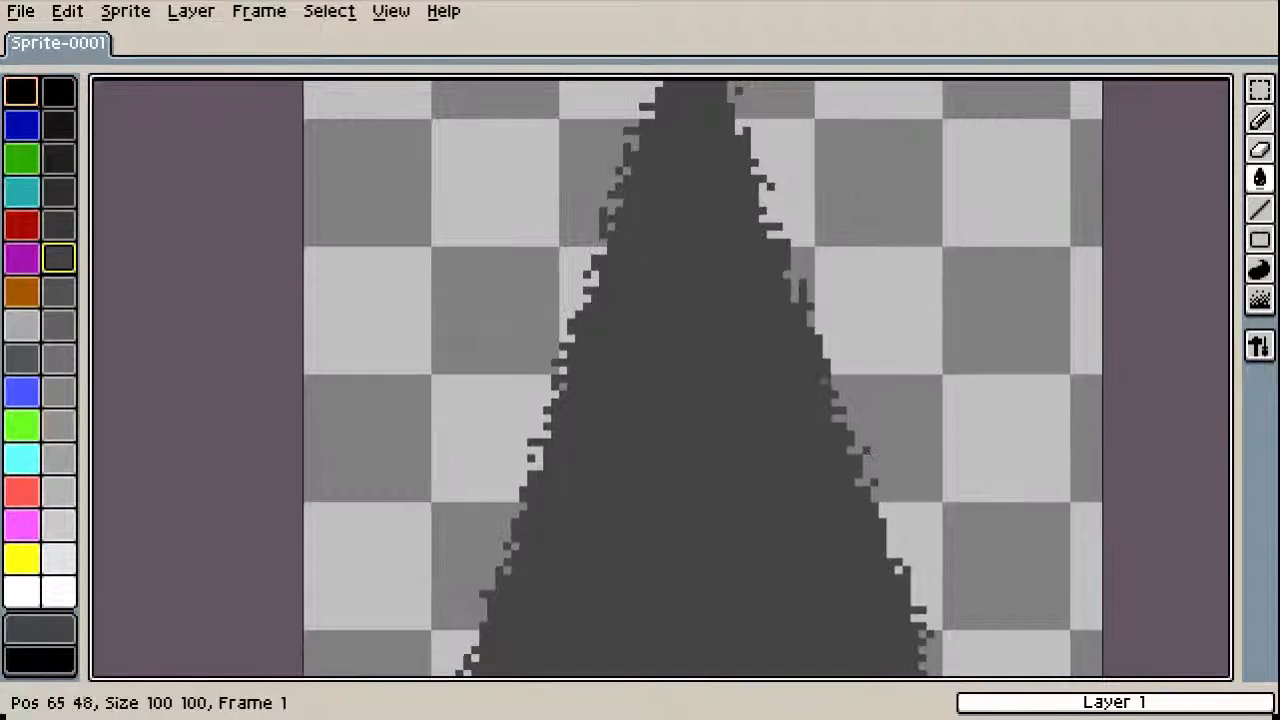
{"action": "left_click_drag", "start_coordinate": [740, 129], "coordinate": [737, 230]}
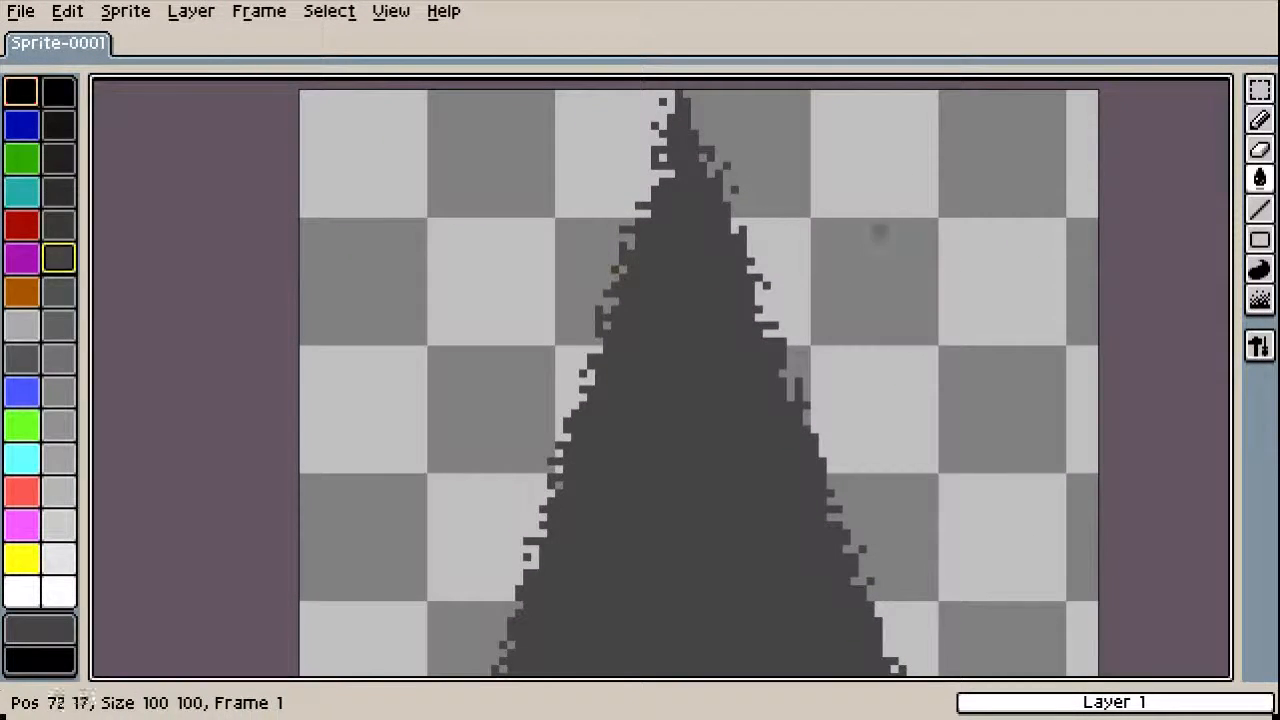
Shade the triangle's right edge with the Blur tool and refill the discoloured band beside it with dark grey
{"action": "left_click_drag", "start_coordinate": [790, 309], "coordinate": [561, 271]}
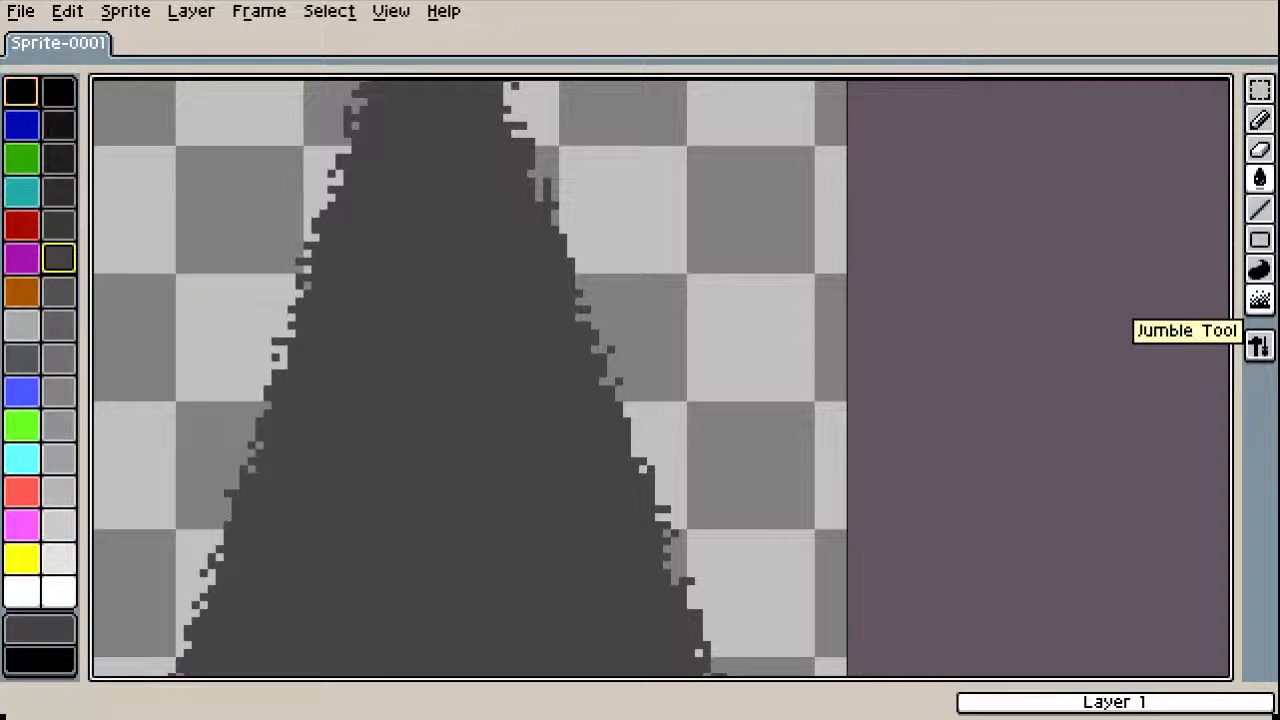
{"action": "left_click", "coordinate": [1259, 299]}
{"action": "left_click", "coordinate": [1197, 297]}
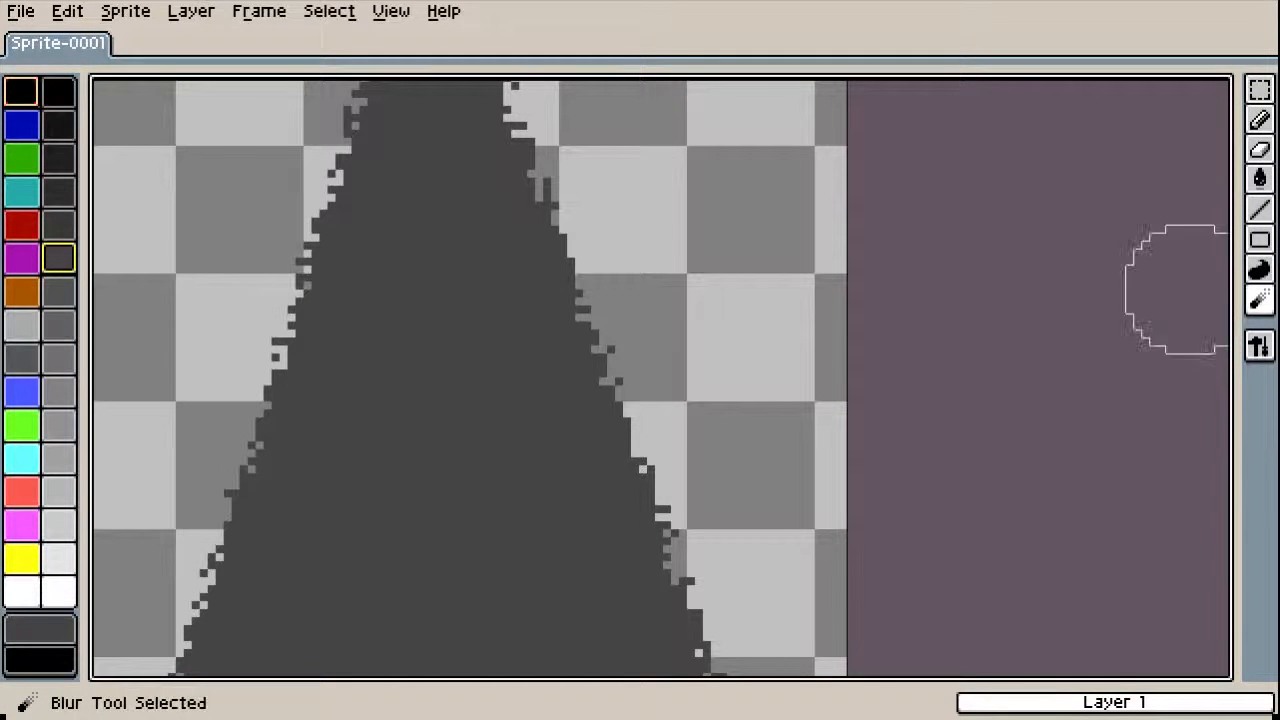
{"action": "mouse_move", "coordinate": [563, 214]}
{"action": "left_mouse_down"}
{"action": "mouse_move", "coordinate": [594, 423]}
{"action": "mouse_move", "coordinate": [655, 585]}
{"action": "mouse_move", "coordinate": [652, 572]}
{"action": "left_mouse_up"}
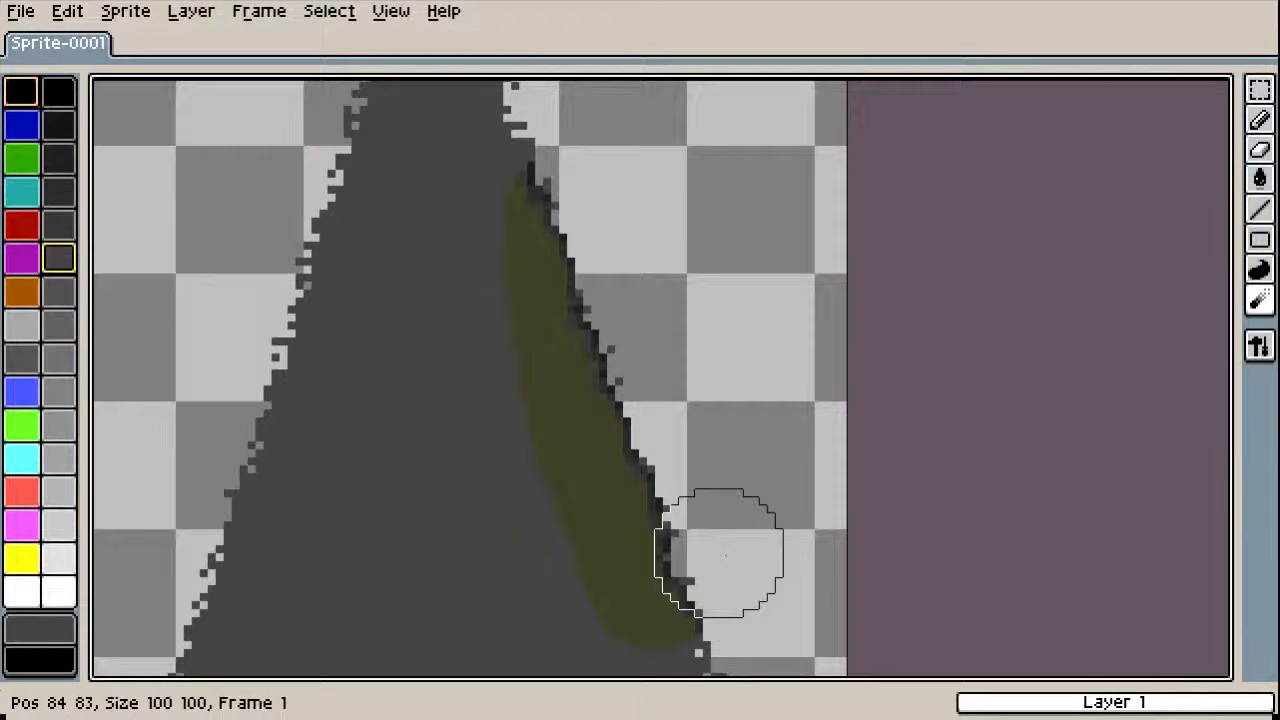
{"action": "mouse_move", "coordinate": [566, 200]}
{"action": "left_mouse_down"}
{"action": "mouse_move", "coordinate": [511, 186]}
{"action": "mouse_move", "coordinate": [627, 473]}
{"action": "mouse_move", "coordinate": [700, 610]}
{"action": "left_mouse_up"}
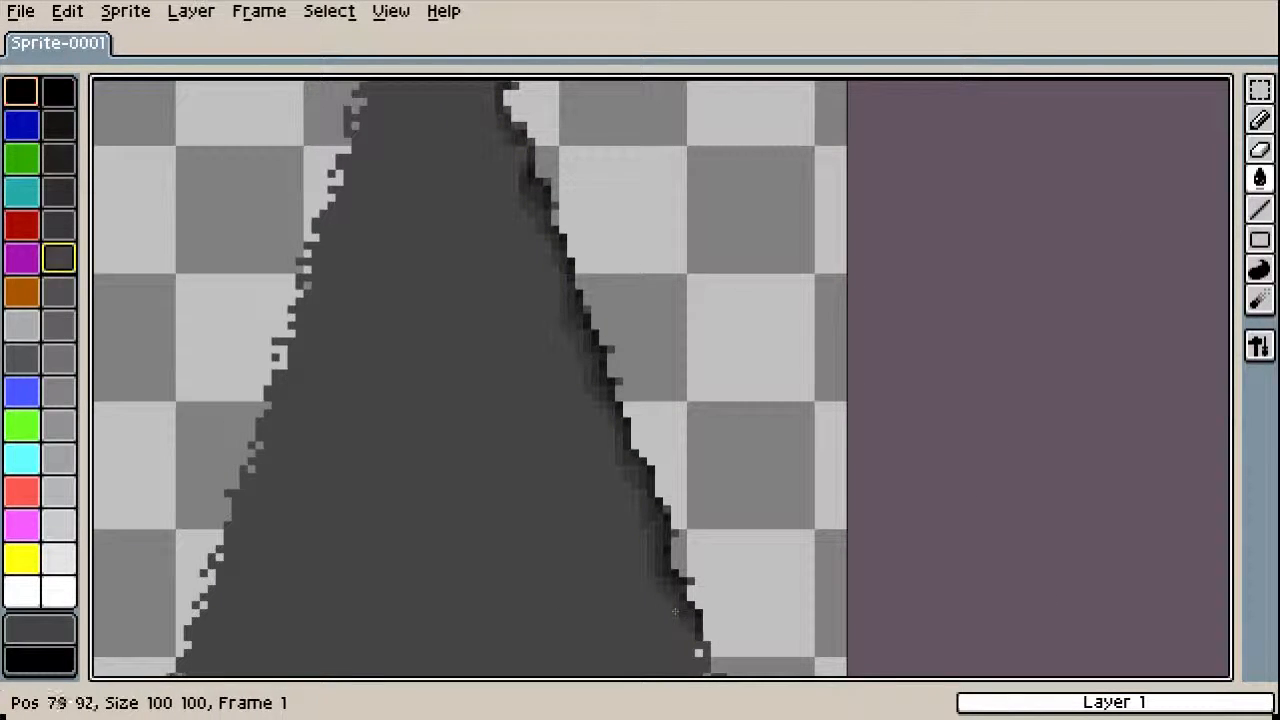
{"action": "left_click_drag", "start_coordinate": [555, 302], "coordinate": [559, 435]}
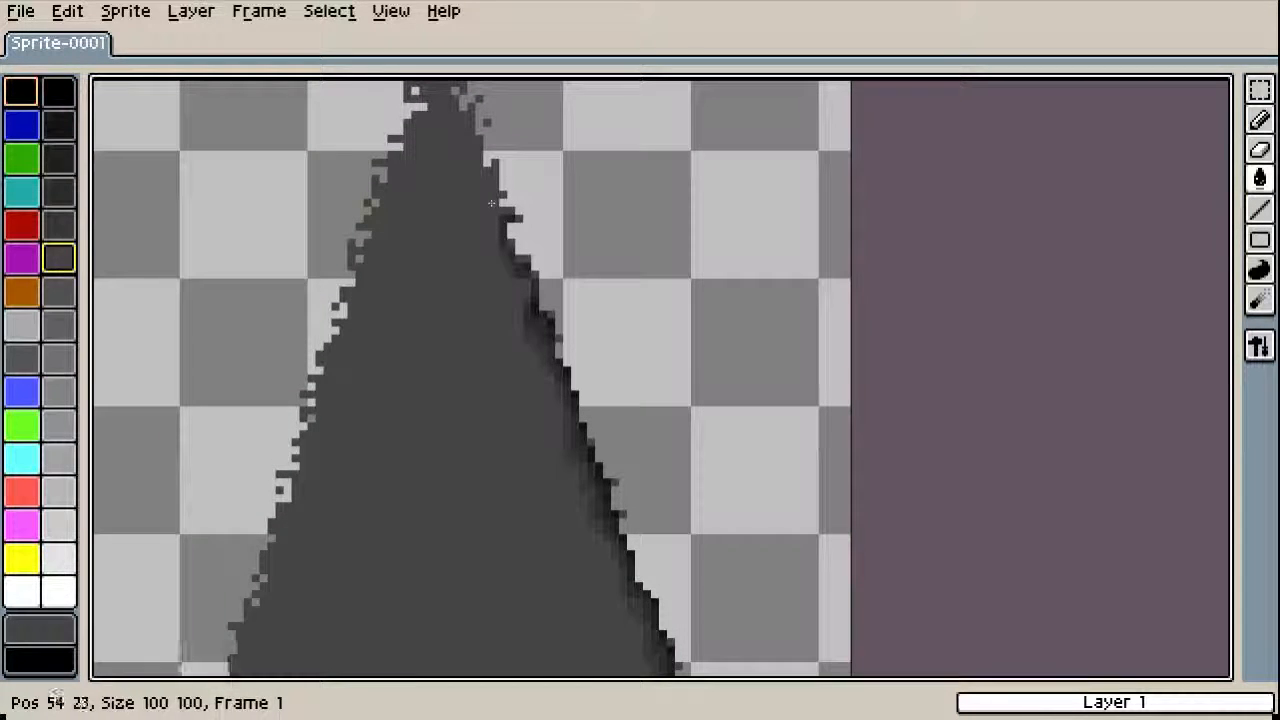
{"action": "left_click_drag", "start_coordinate": [669, 455], "coordinate": [556, 198]}
{"action": "left_click_drag", "start_coordinate": [469, 332], "coordinate": [701, 433]}
{"action": "scroll", "coordinate": [702, 433], "scroll_direction": "down", "scroll_amount": 2}
{"action": "left_click_drag", "start_coordinate": [649, 293], "coordinate": [688, 283]}
{"action": "scroll", "coordinate": [679, 331], "scroll_direction": "up", "scroll_amount": 1}
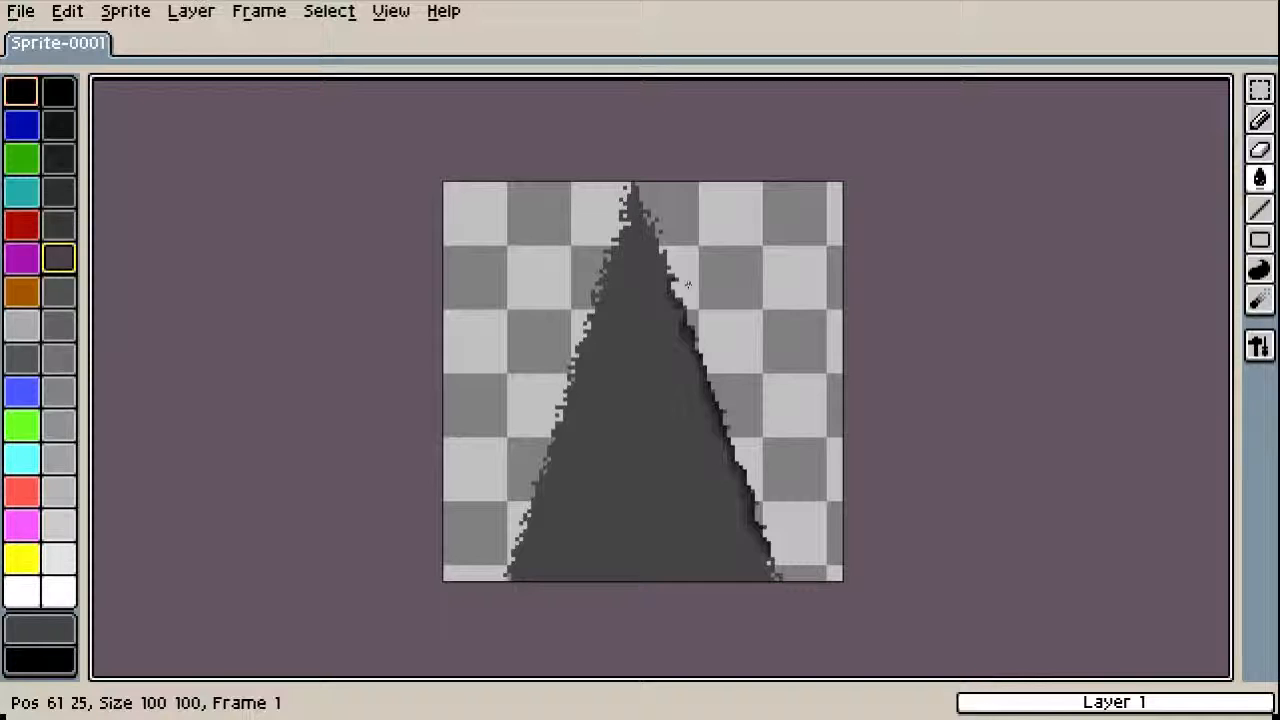
Add a second frame and scribble a test line with the Pencil tool beside the triangle's right edge
{"action": "key", "text": "alt+n"}
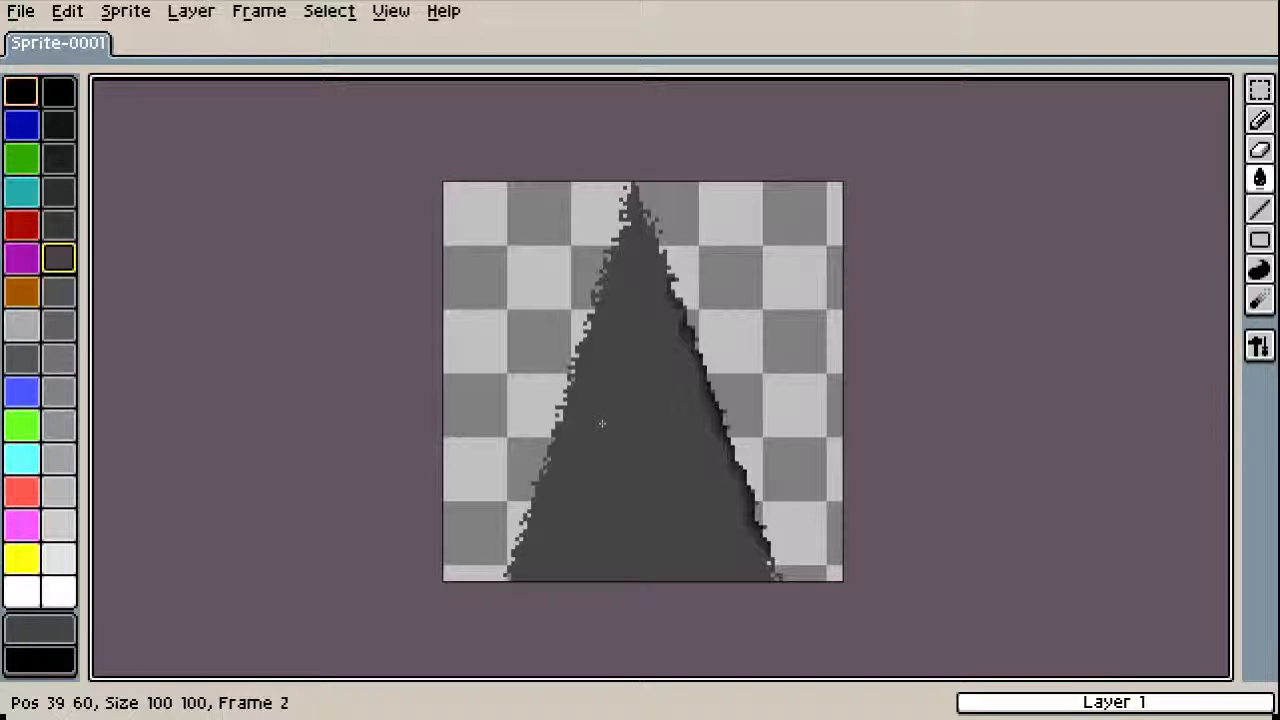
{"action": "left_click", "coordinate": [1260, 120]}
{"action": "mouse_move", "coordinate": [753, 280]}
{"action": "left_mouse_down"}
{"action": "mouse_move", "coordinate": [733, 244]}
{"action": "mouse_move", "coordinate": [765, 251]}
{"action": "mouse_move", "coordinate": [757, 303]}
{"action": "left_mouse_up"}
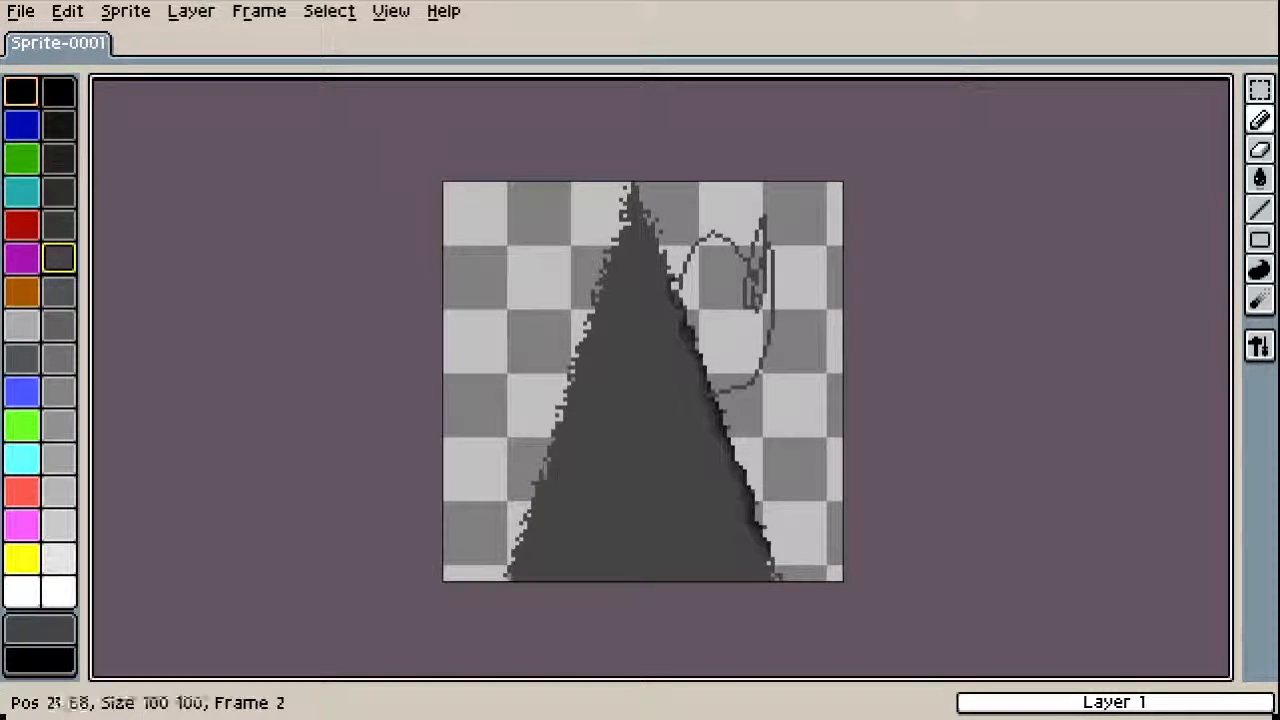
Compare the two frames by switching between them, play the animation and return to editing
{"action": "key", "text": "Left"}
{"action": "key", "text": "Right"}
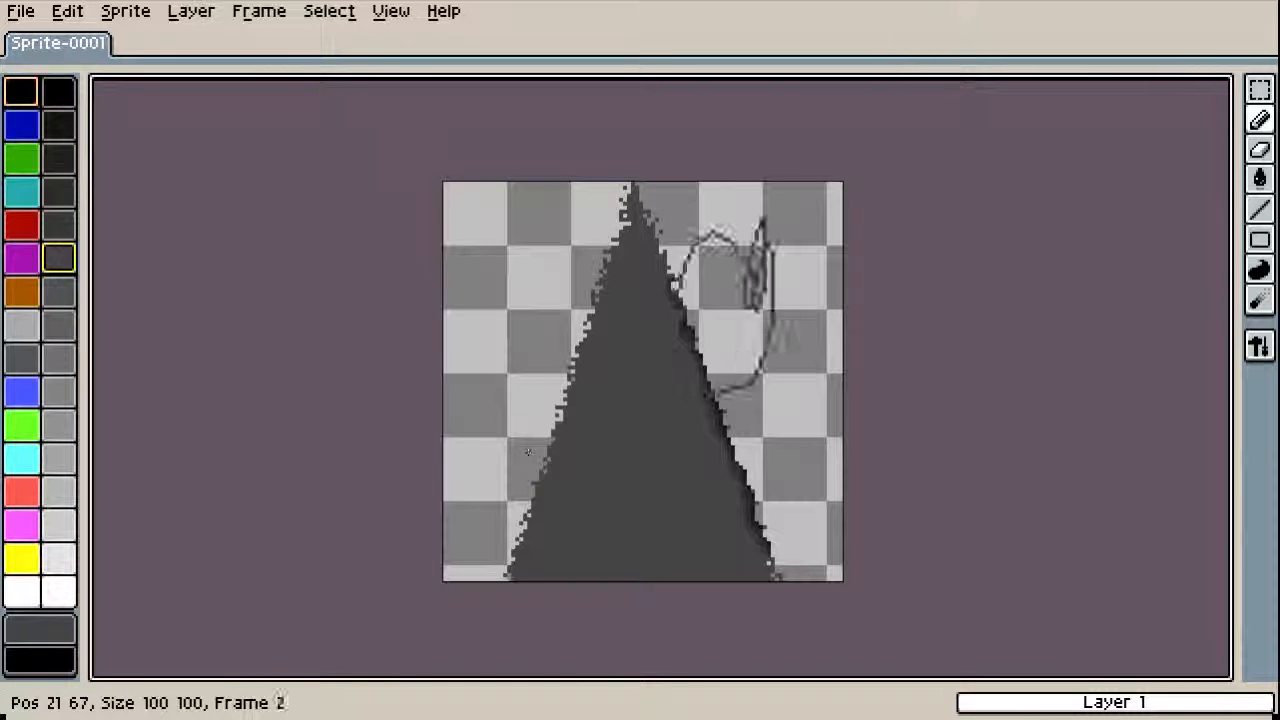
{"action": "key", "text": "Left"}
{"action": "key", "text": "Right"}
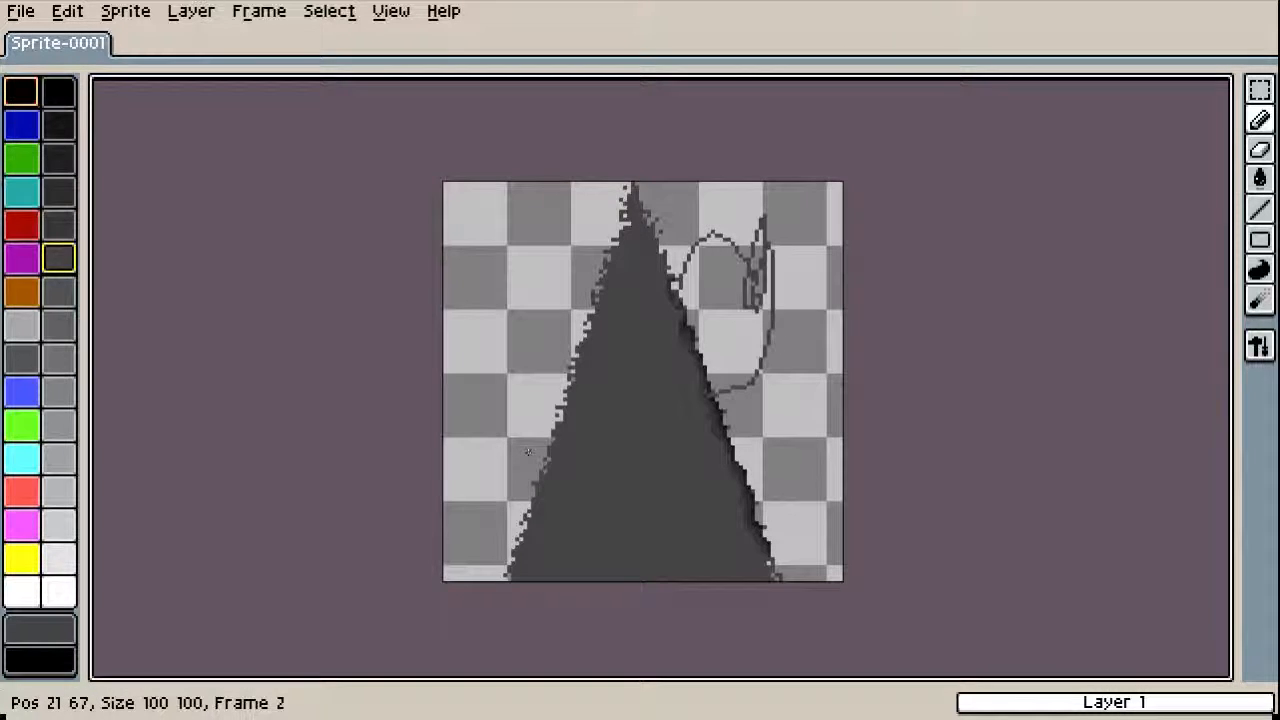
{"action": "key", "text": "Return"}
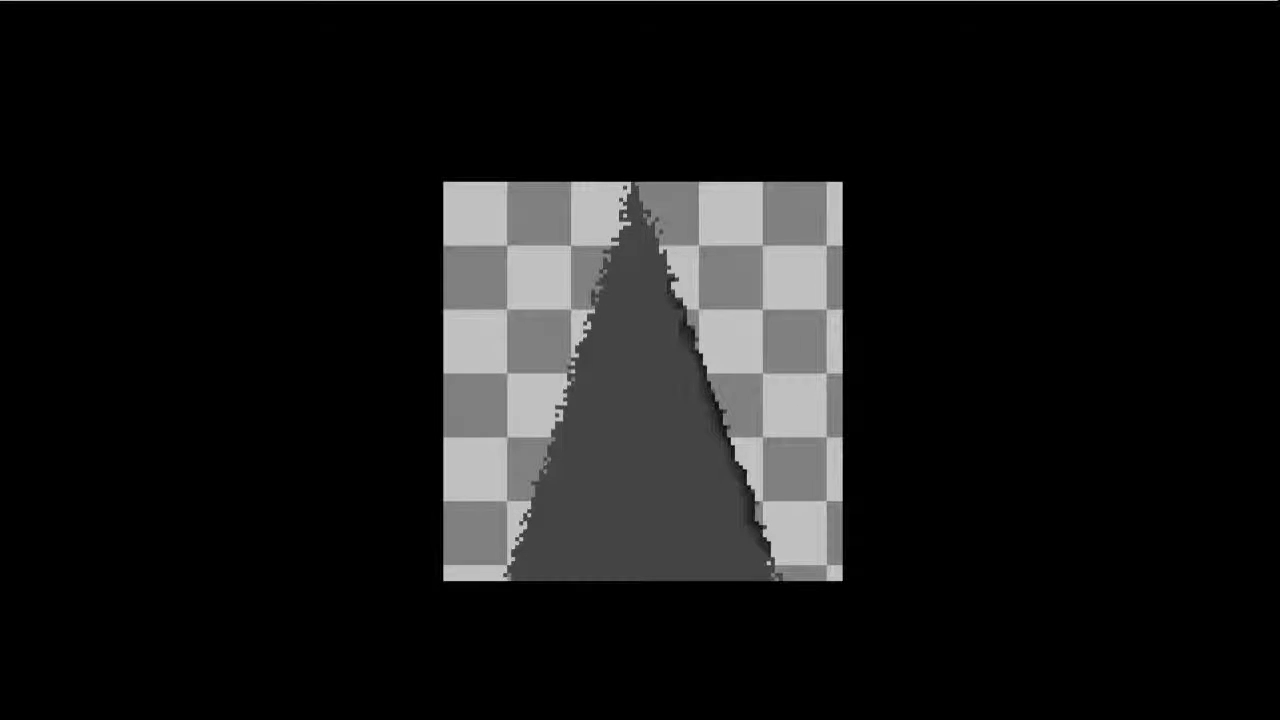
{"action": "key", "text": "Escape"}
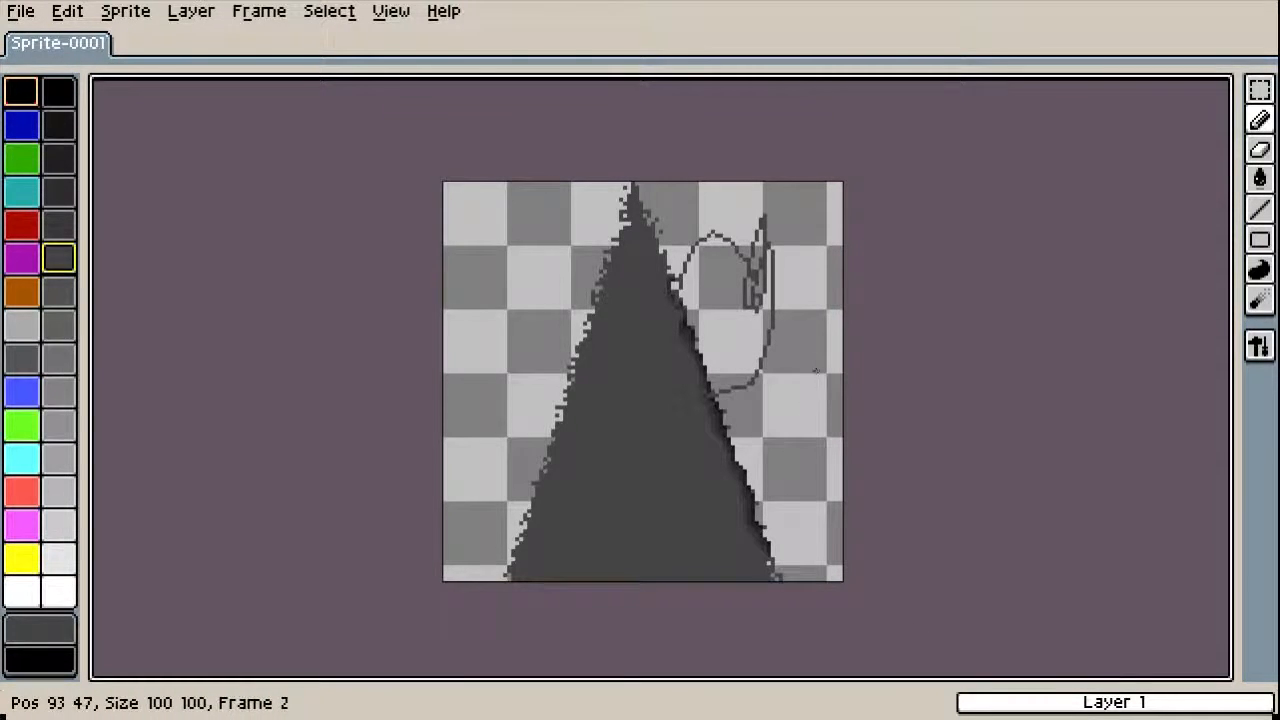
Undo the pencil scribble and remove the second frame
{"action": "key", "text": "ctrl+z"}
{"action": "left_click", "coordinate": [259, 11]}
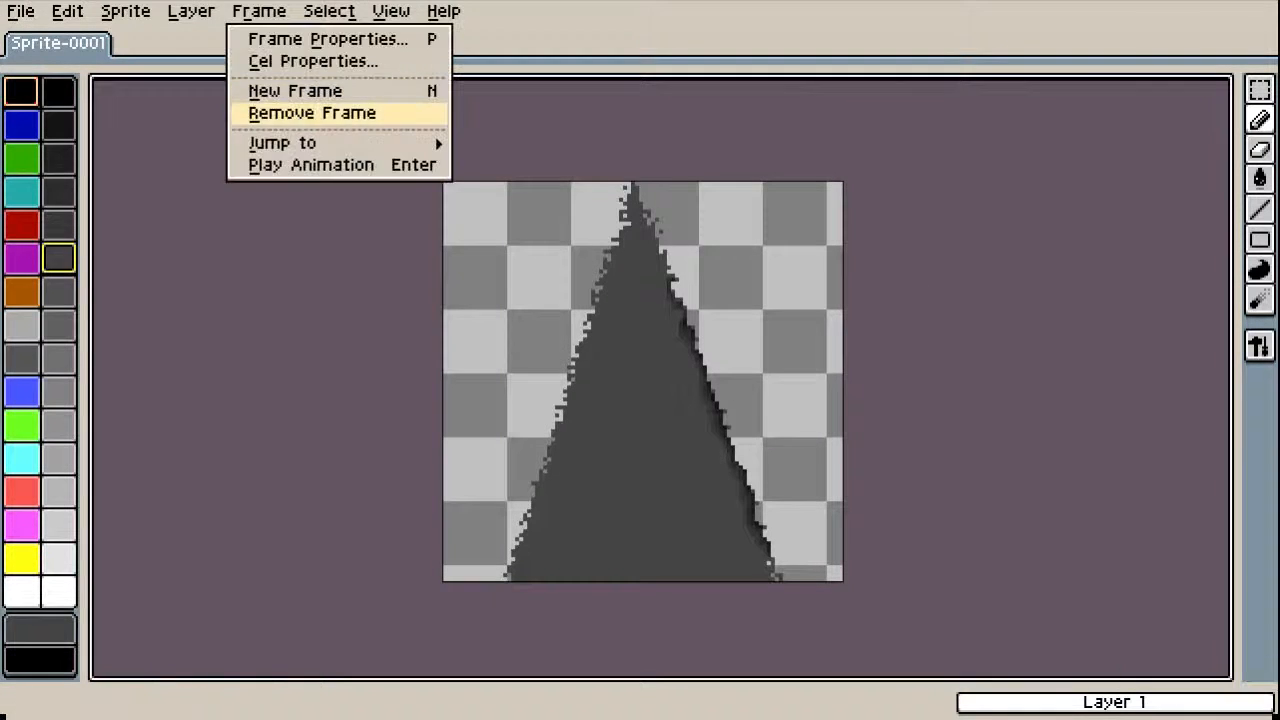
{"action": "left_click", "coordinate": [285, 108]}
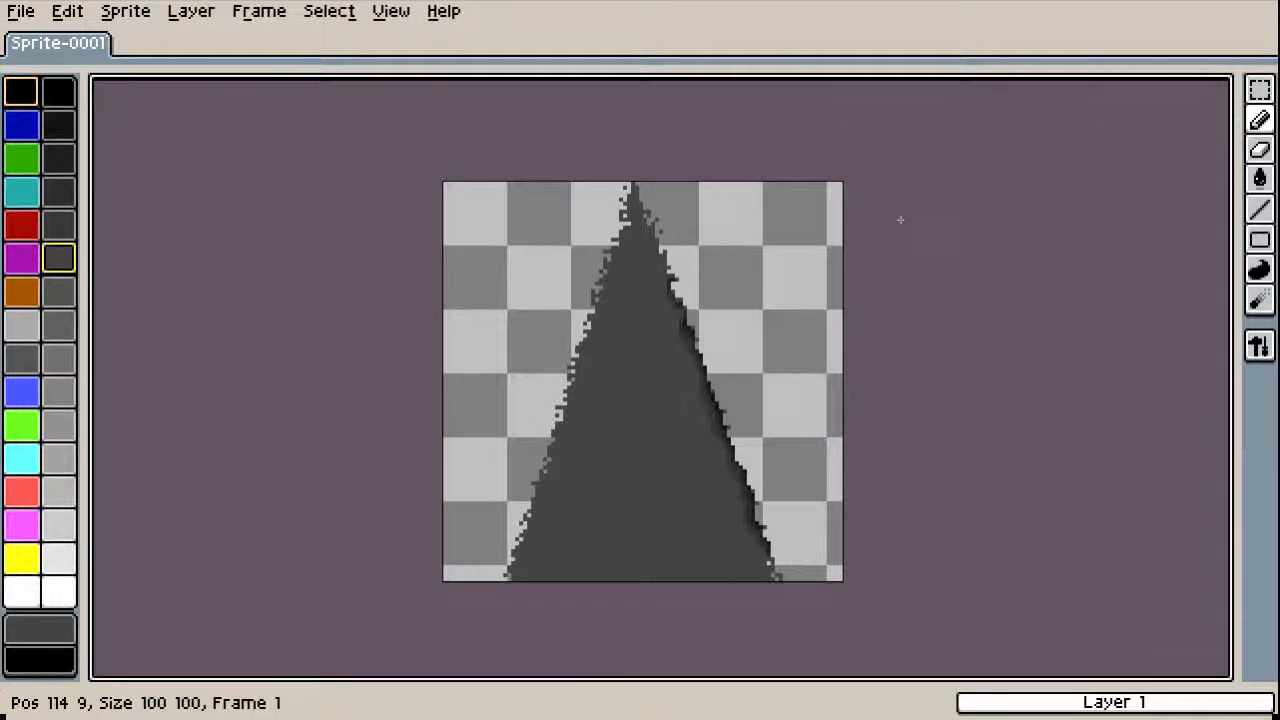
Undo the blurred shading along the triangle's right edge
{"action": "key", "text": "ctrl+z"}
{"action": "key", "text": "ctrl+z"}
{"action": "key", "text": "ctrl+z"}
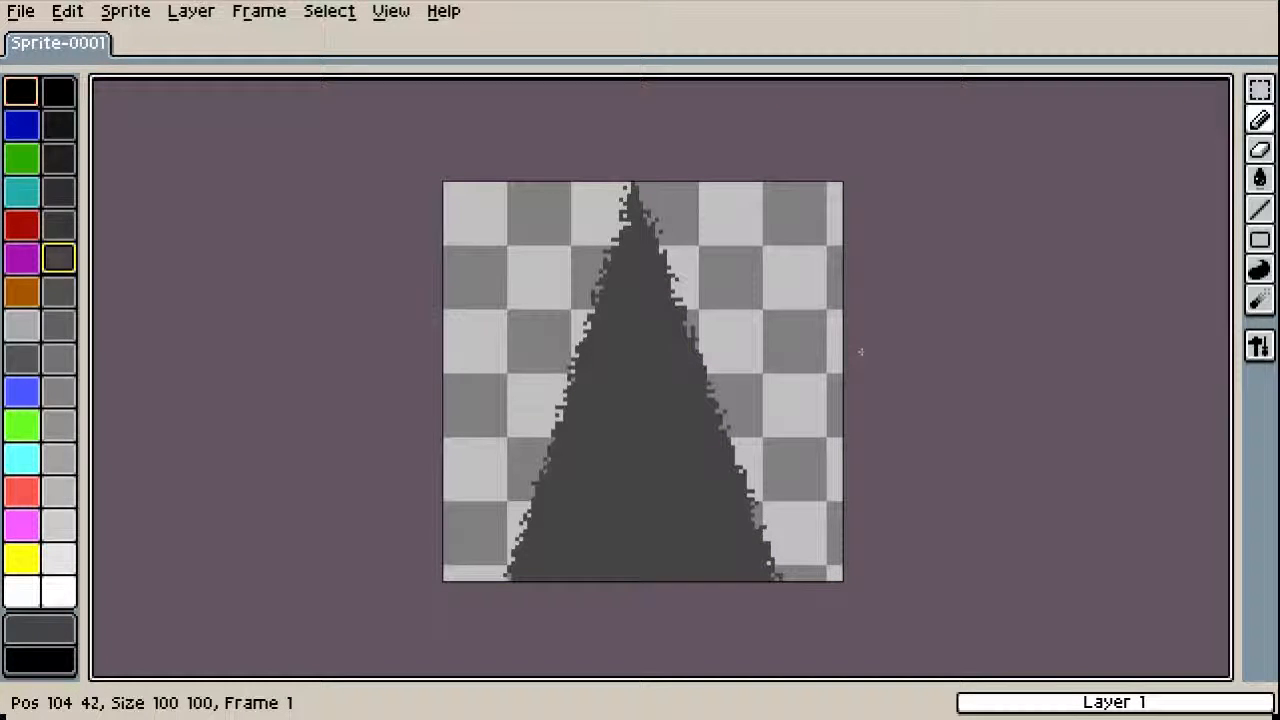
Add a second frame, blur the lowest part of both triangle edges and refill the discoloured patches with dark grey
{"action": "key", "text": "alt+n"}
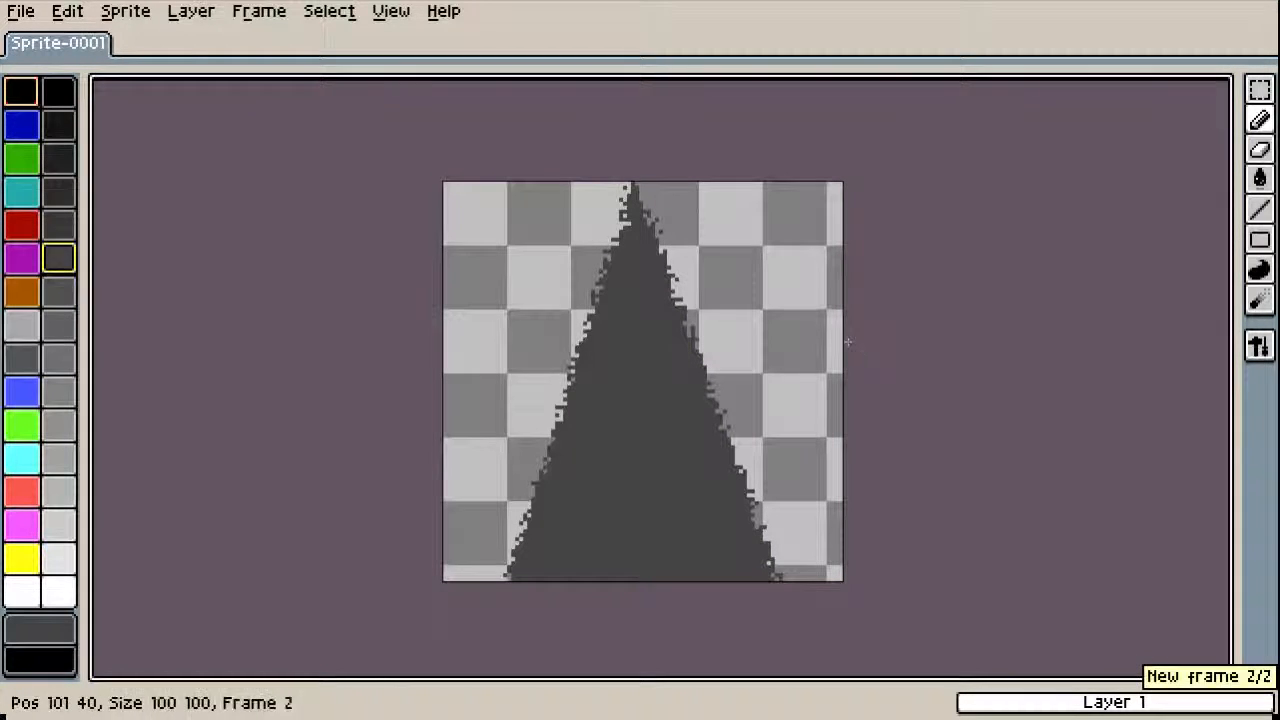
{"action": "left_click", "coordinate": [1259, 299]}
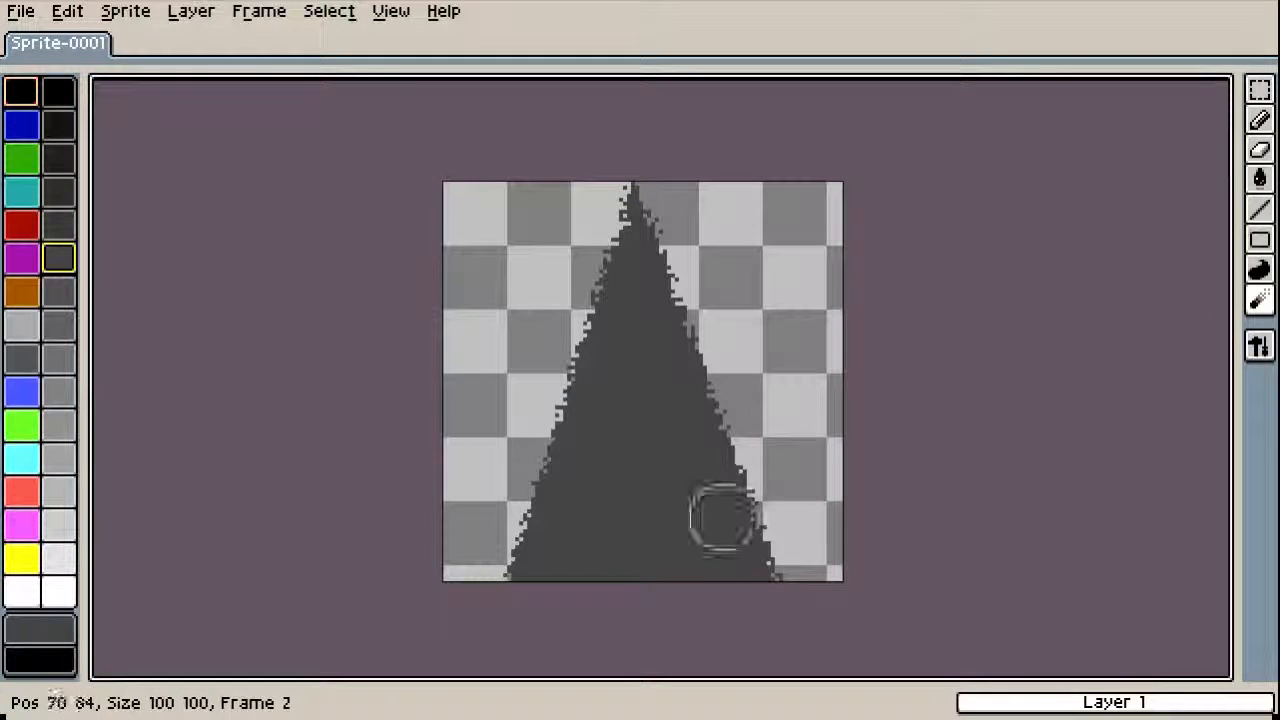
{"action": "mouse_move", "coordinate": [779, 573]}
{"action": "left_mouse_down"}
{"action": "mouse_move", "coordinate": [755, 526]}
{"action": "mouse_move", "coordinate": [739, 541]}
{"action": "left_mouse_up"}
{"action": "left_click_drag", "start_coordinate": [543, 493], "coordinate": [499, 563]}
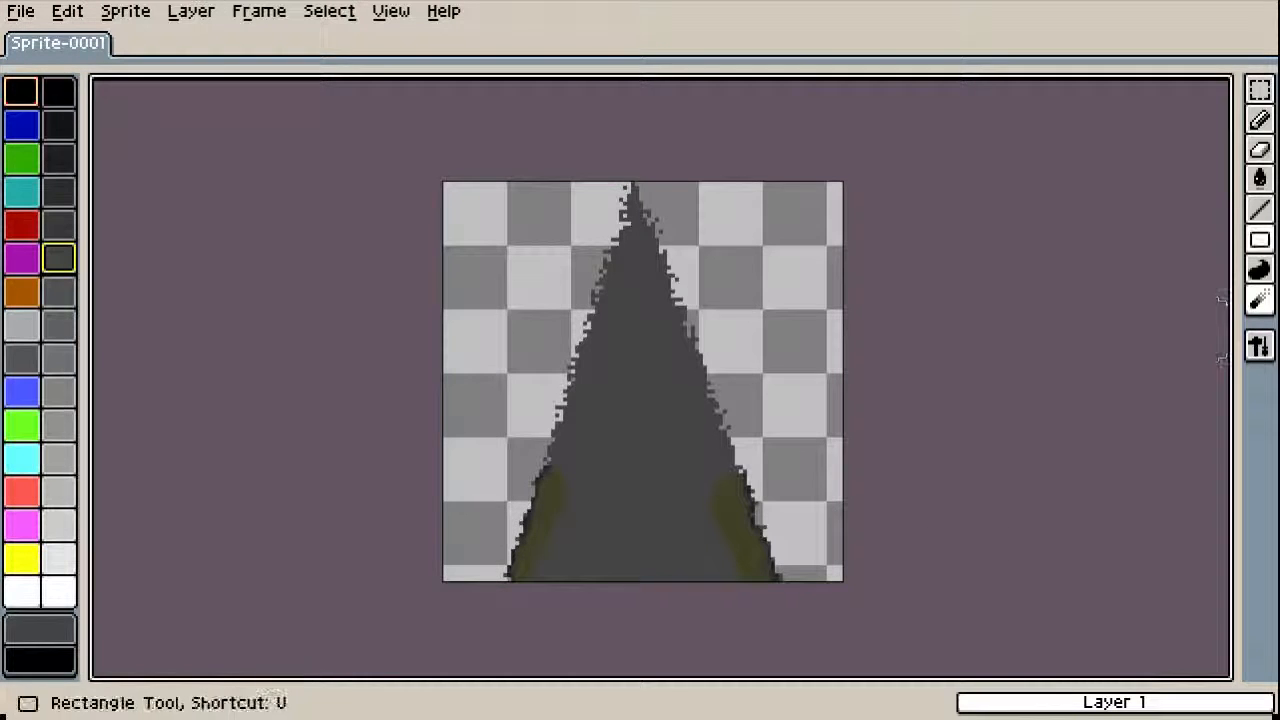
{"action": "left_click", "coordinate": [1260, 181]}
{"action": "left_click", "coordinate": [555, 495]}
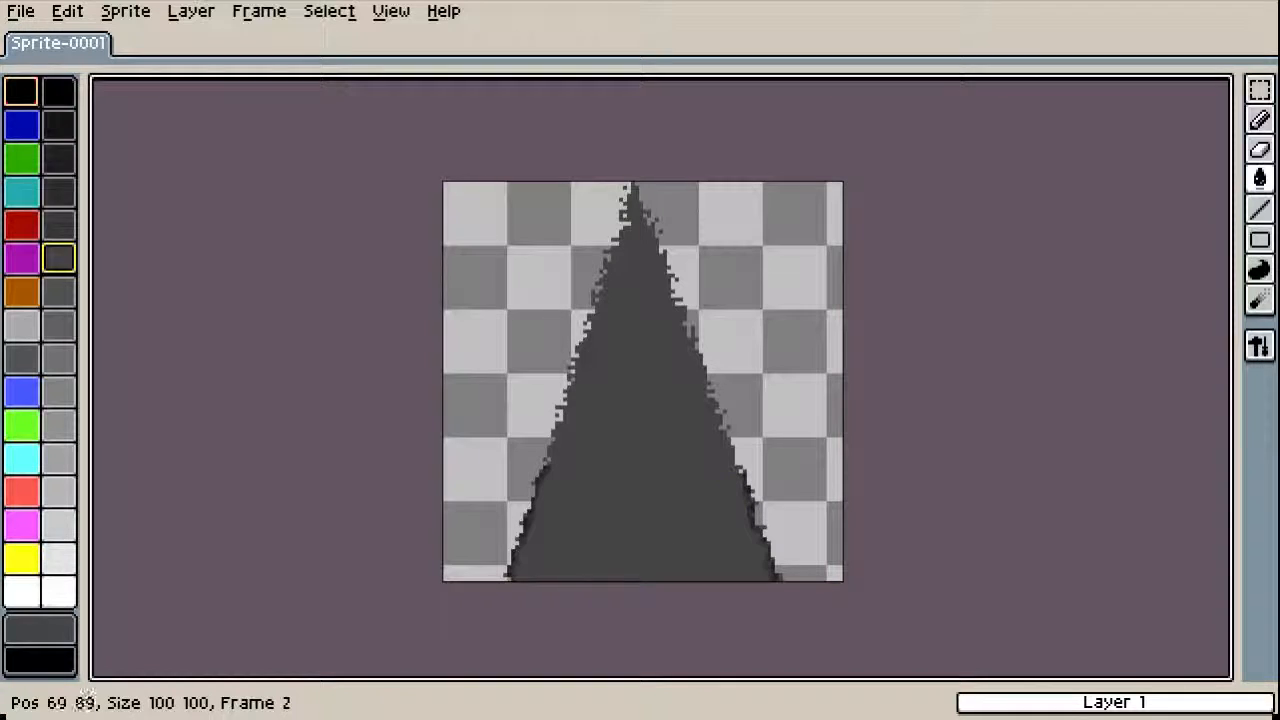
Add a third frame, blur the middle part of both triangle edges and refill the discoloured patches with dark grey
{"action": "key", "text": "alt+n"}
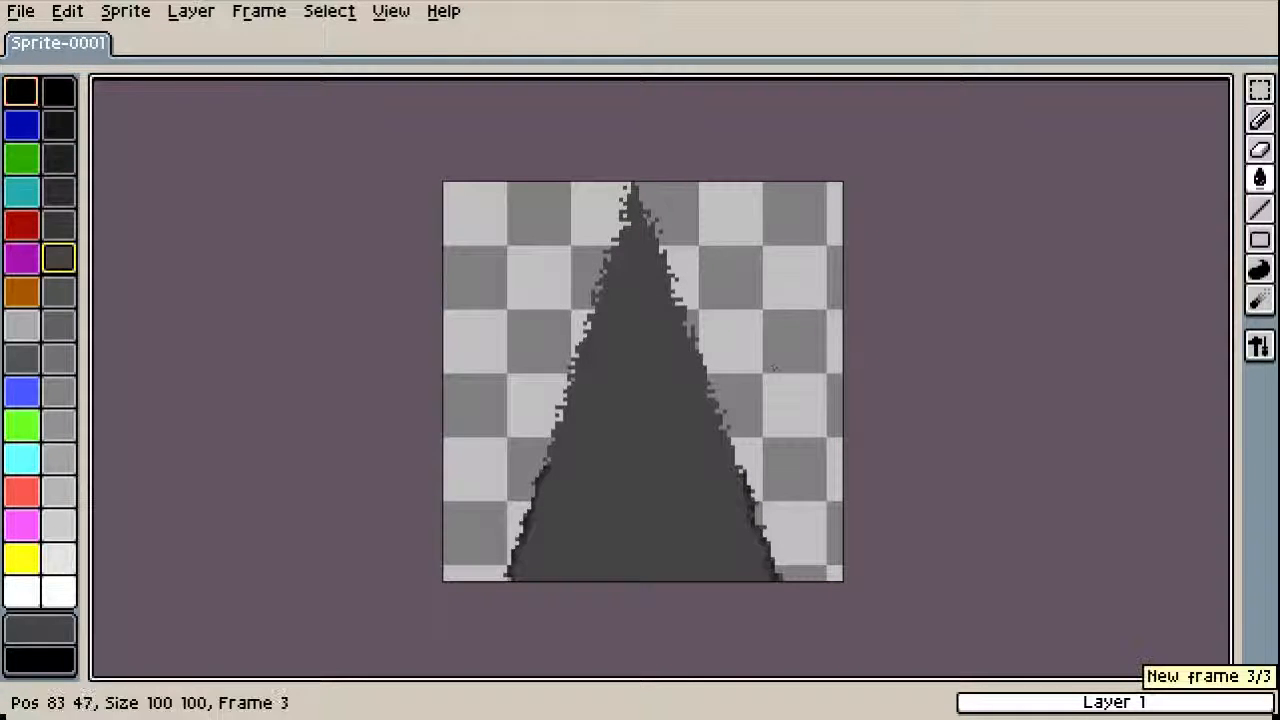
{"action": "left_click", "coordinate": [1260, 300]}
{"action": "left_click_drag", "start_coordinate": [748, 482], "coordinate": [690, 338]}
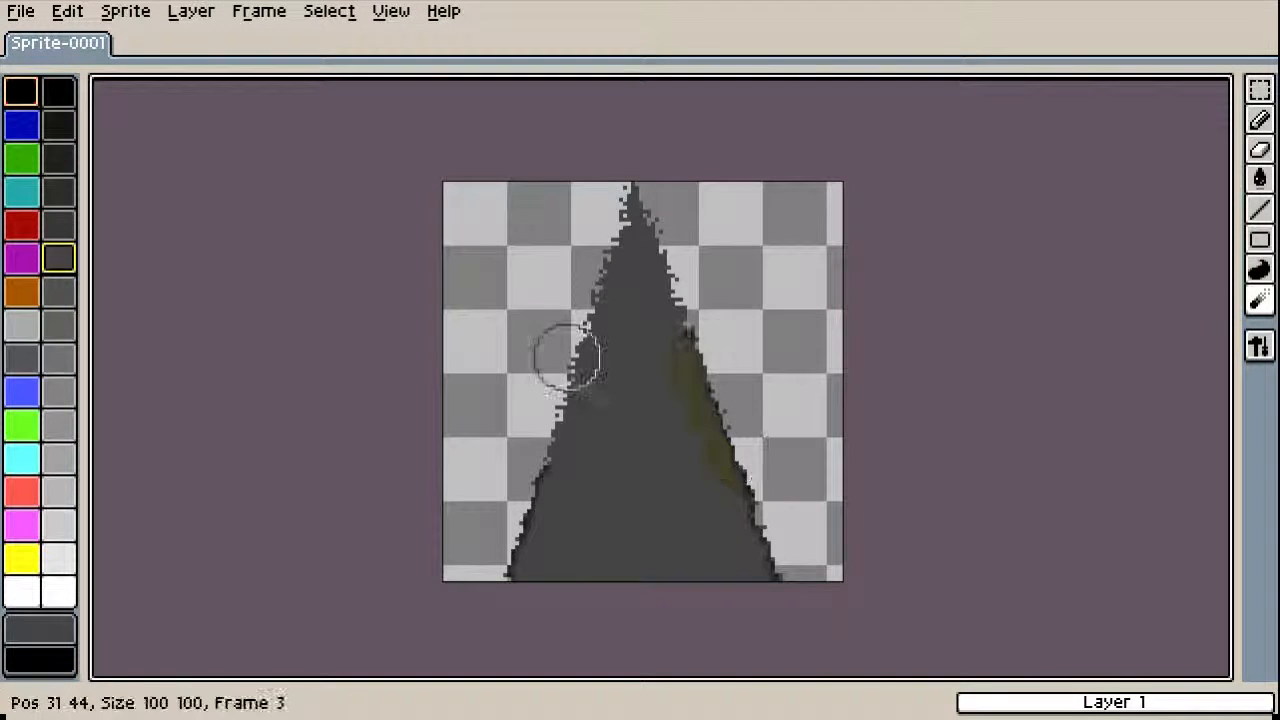
{"action": "left_click_drag", "start_coordinate": [566, 355], "coordinate": [558, 465]}
Add a fourth frame, blur both edges below the triangle's tip and refill the discoloured patches with dark grey
{"action": "key", "text": "alt+n"}
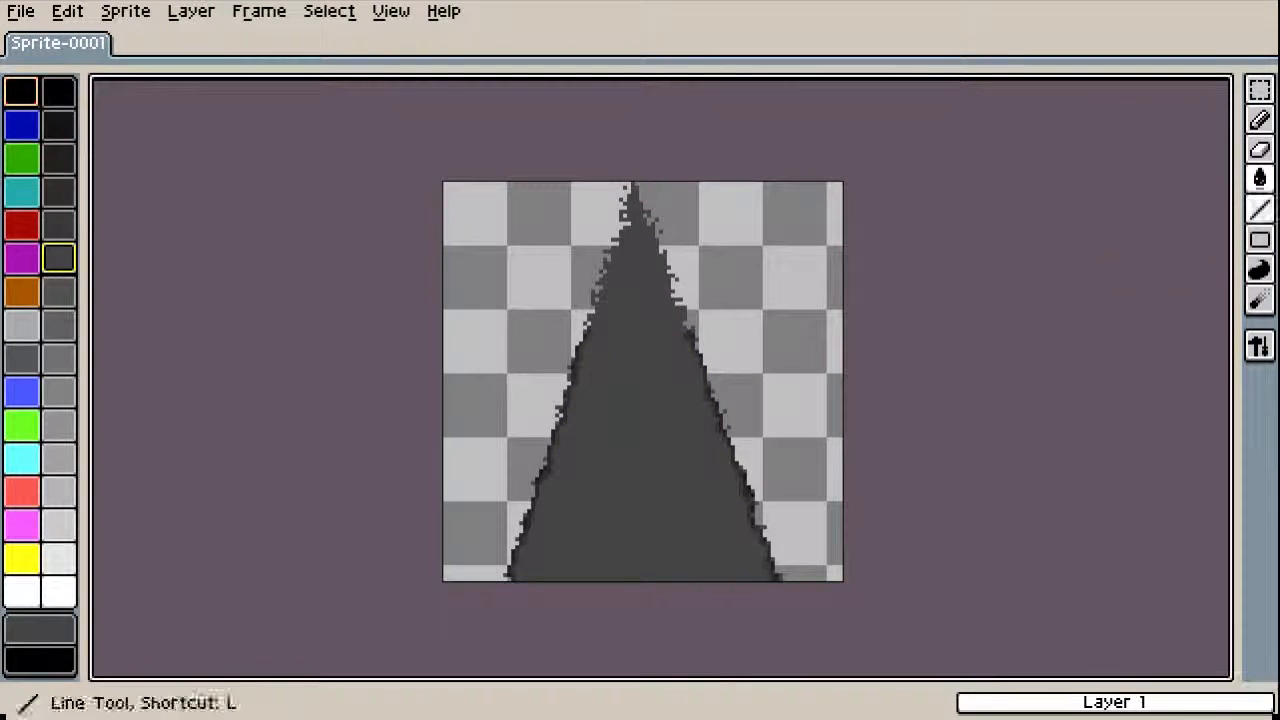
{"action": "left_click", "coordinate": [1260, 300]}
{"action": "left_click_drag", "start_coordinate": [689, 334], "coordinate": [659, 268]}
{"action": "left_click_drag", "start_coordinate": [601, 275], "coordinate": [583, 323]}
{"action": "key", "text": "ctrl+z"}
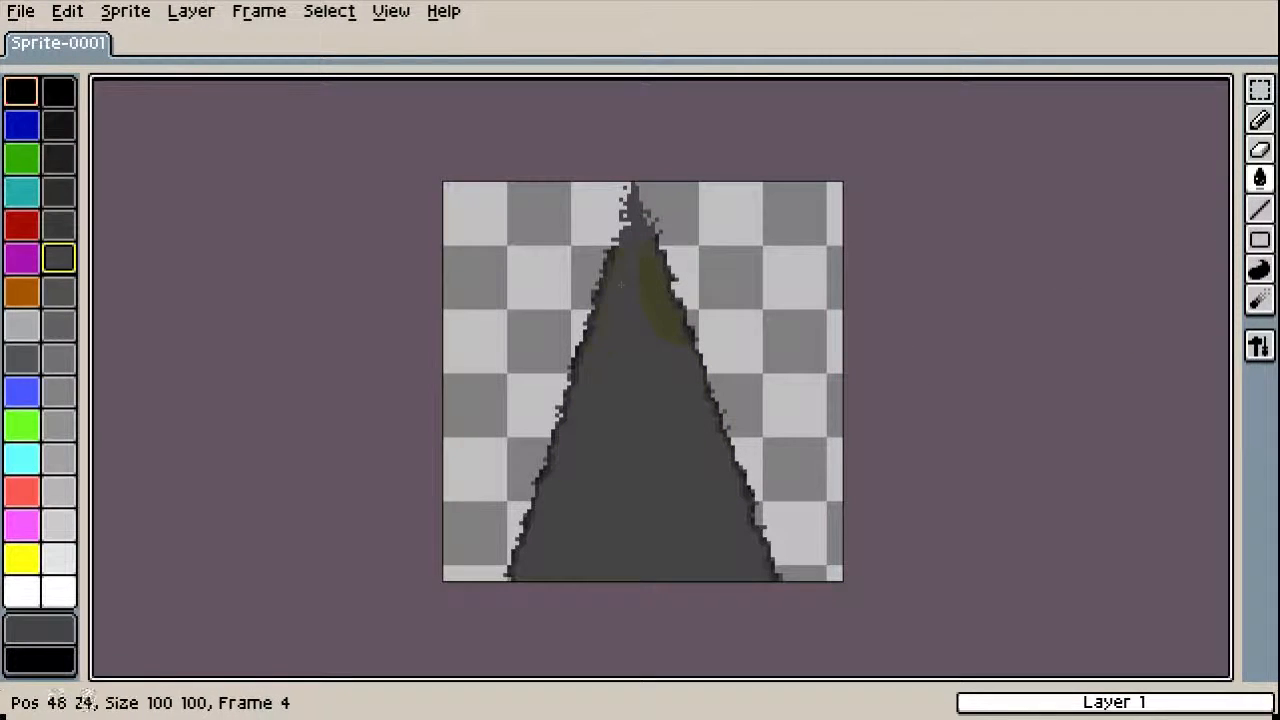
Add a fifth frame and blur the edges around the triangle's tip, refilling any discoloured area with dark grey
{"action": "key", "text": "alt+n"}
{"action": "left_click", "coordinate": [1260, 299]}
{"action": "left_click_drag", "start_coordinate": [600, 236], "coordinate": [634, 222]}
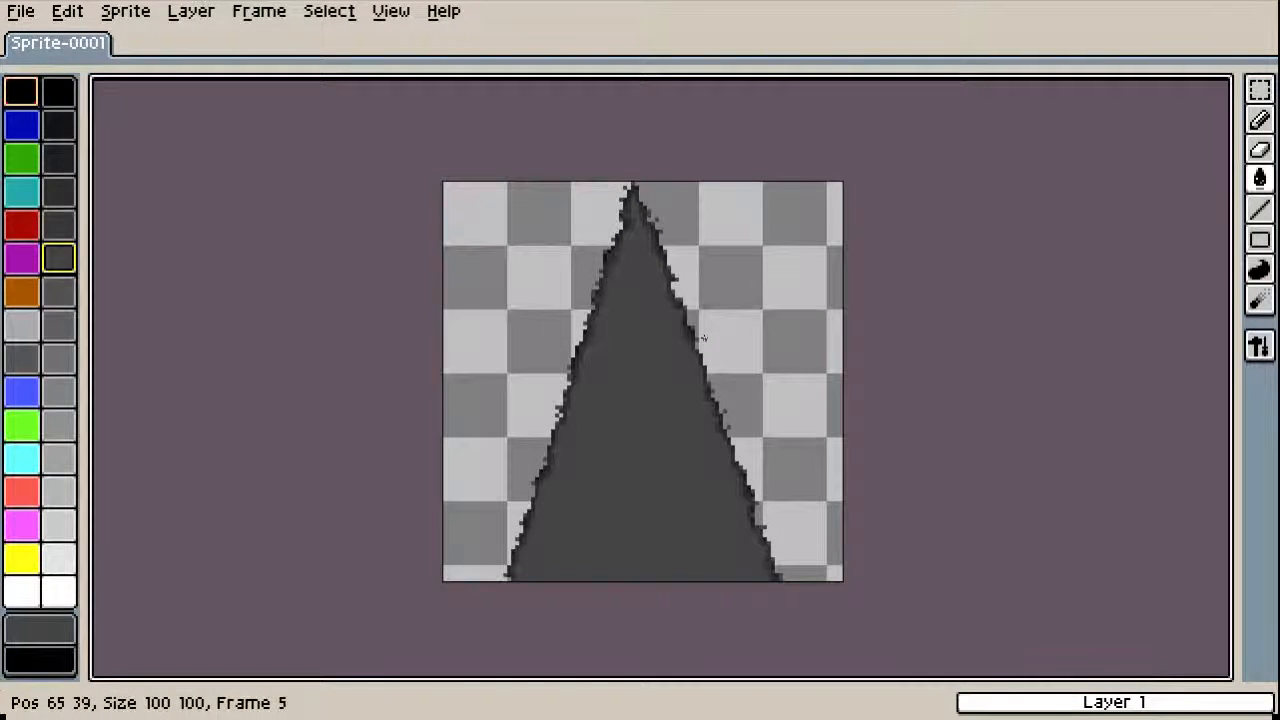
Play the five-frame animation of the darkening edges and return to editing
{"action": "key", "text": "Return"}
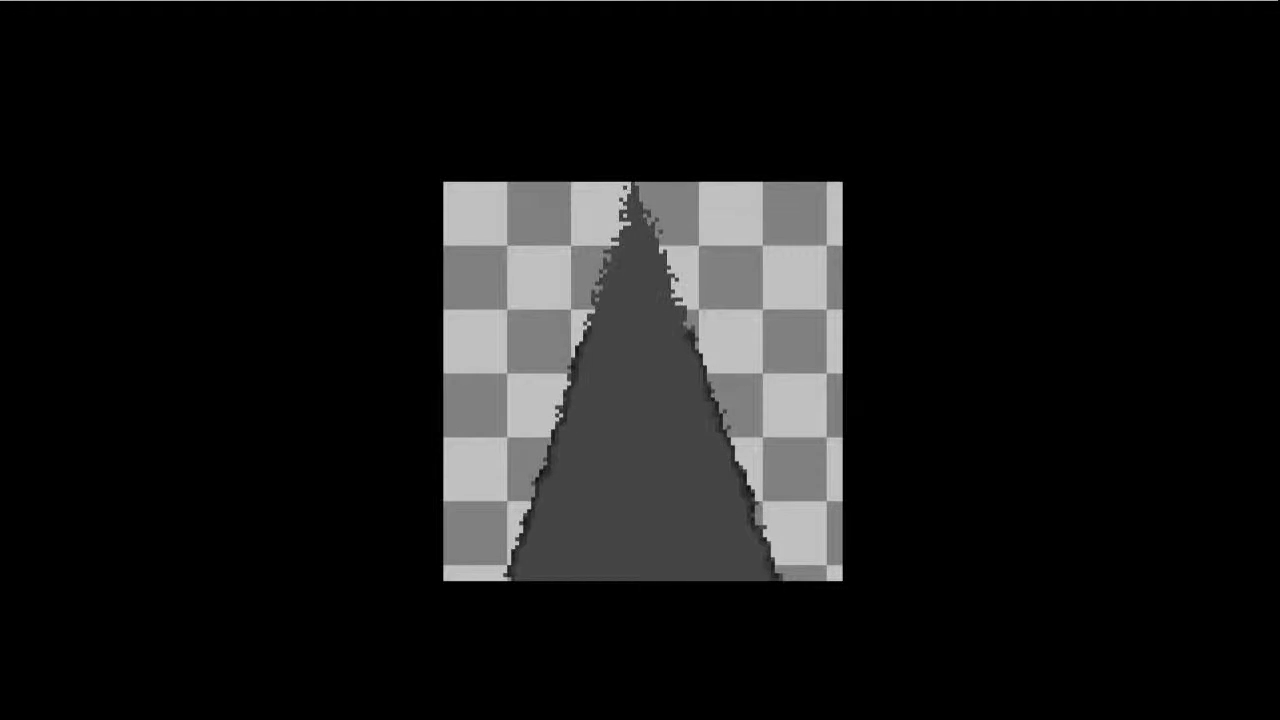
{"action": "key", "text": "Escape"}
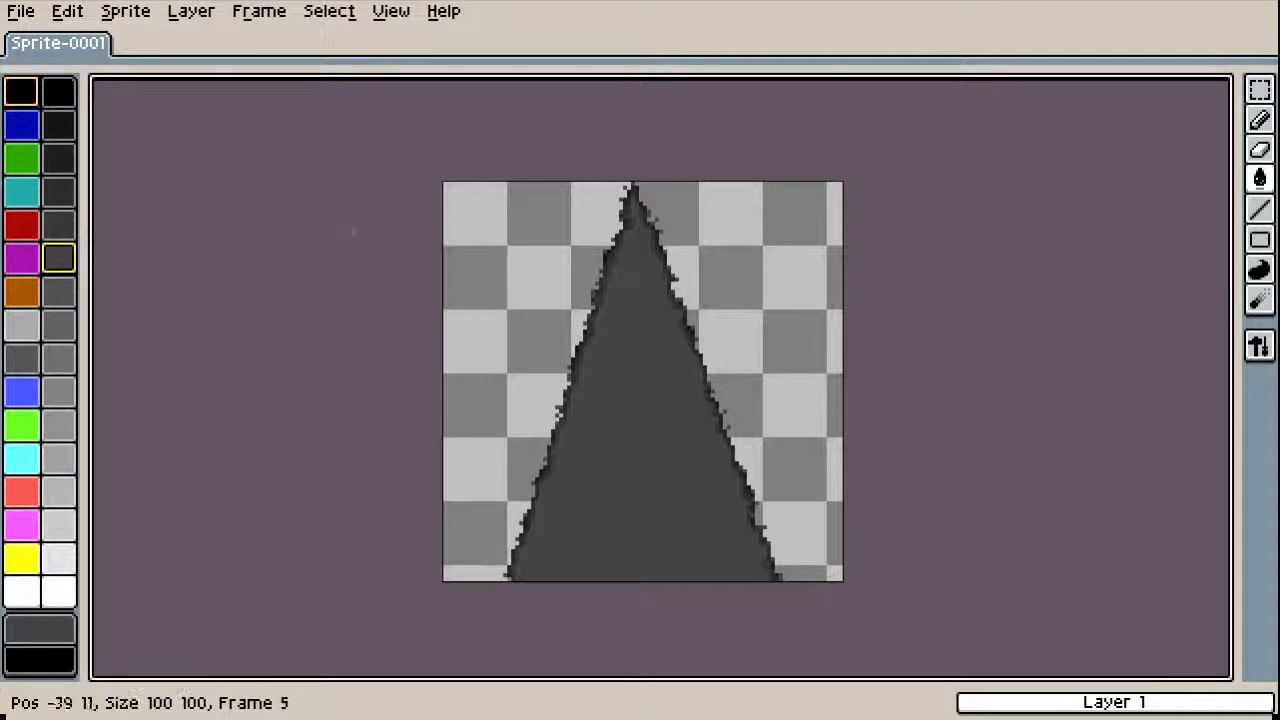
{"action": "left_click", "coordinate": [21, 11]}
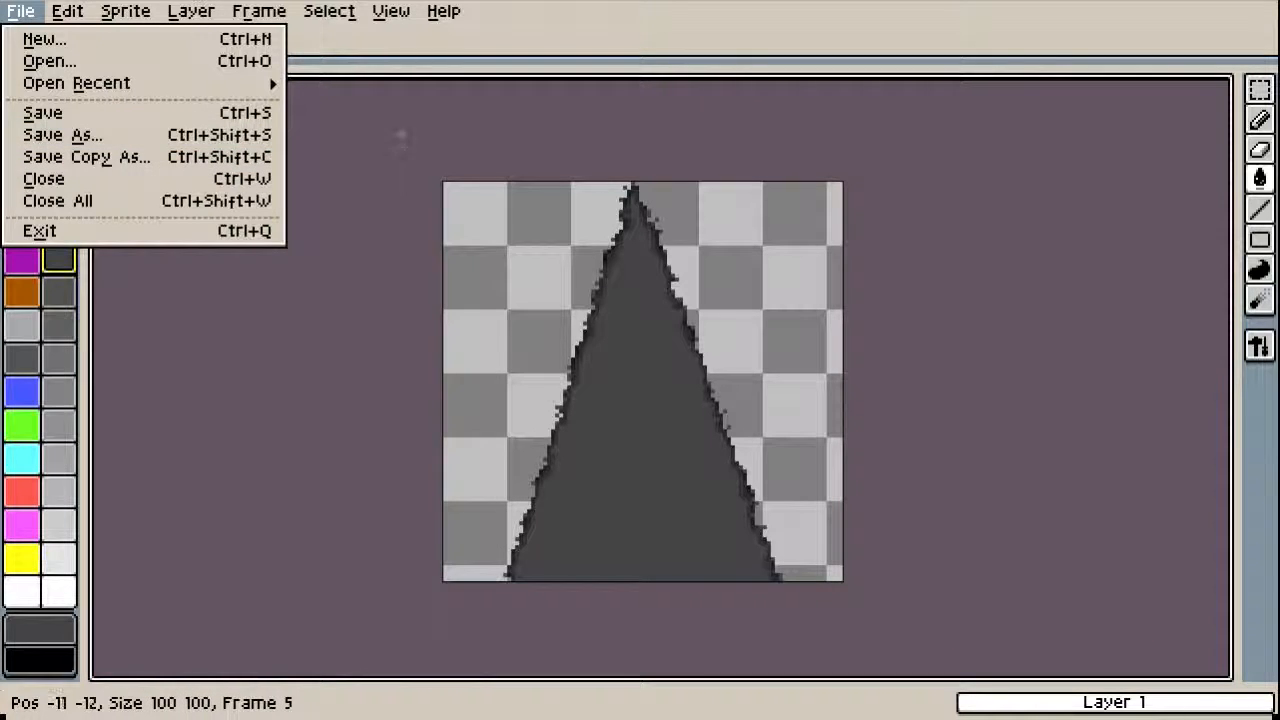
{"action": "left_click", "coordinate": [400, 133]}
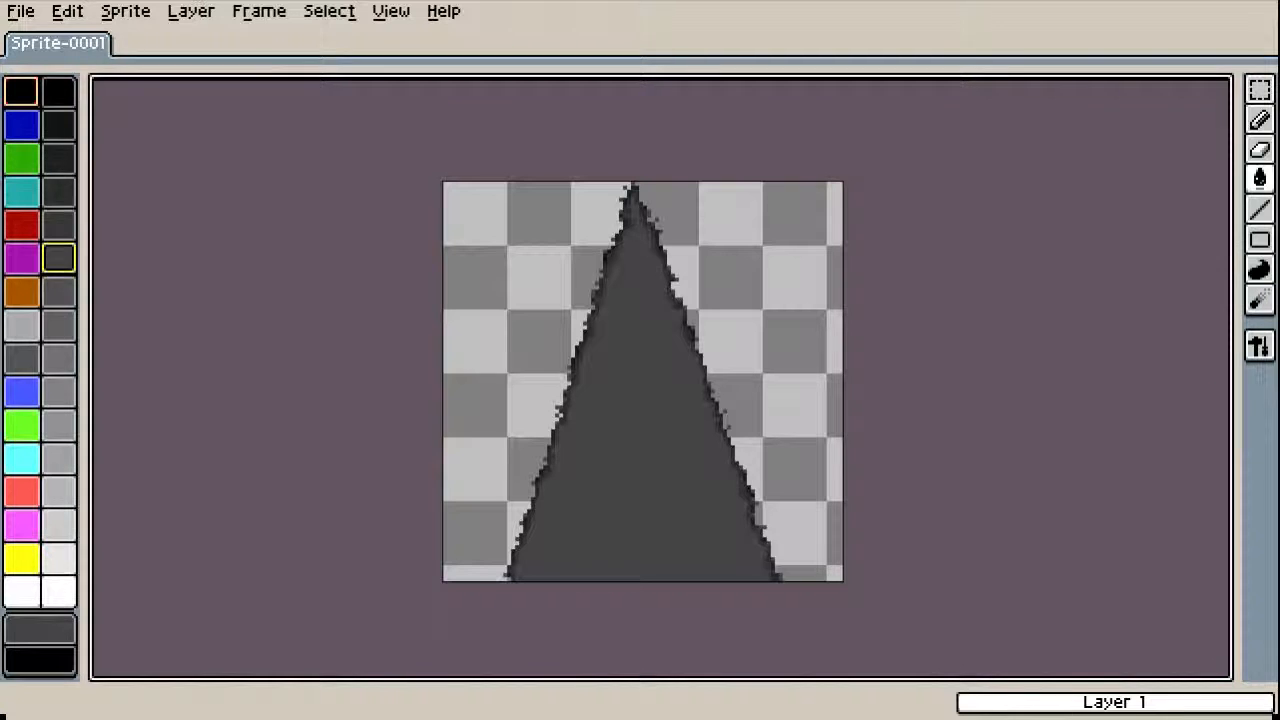